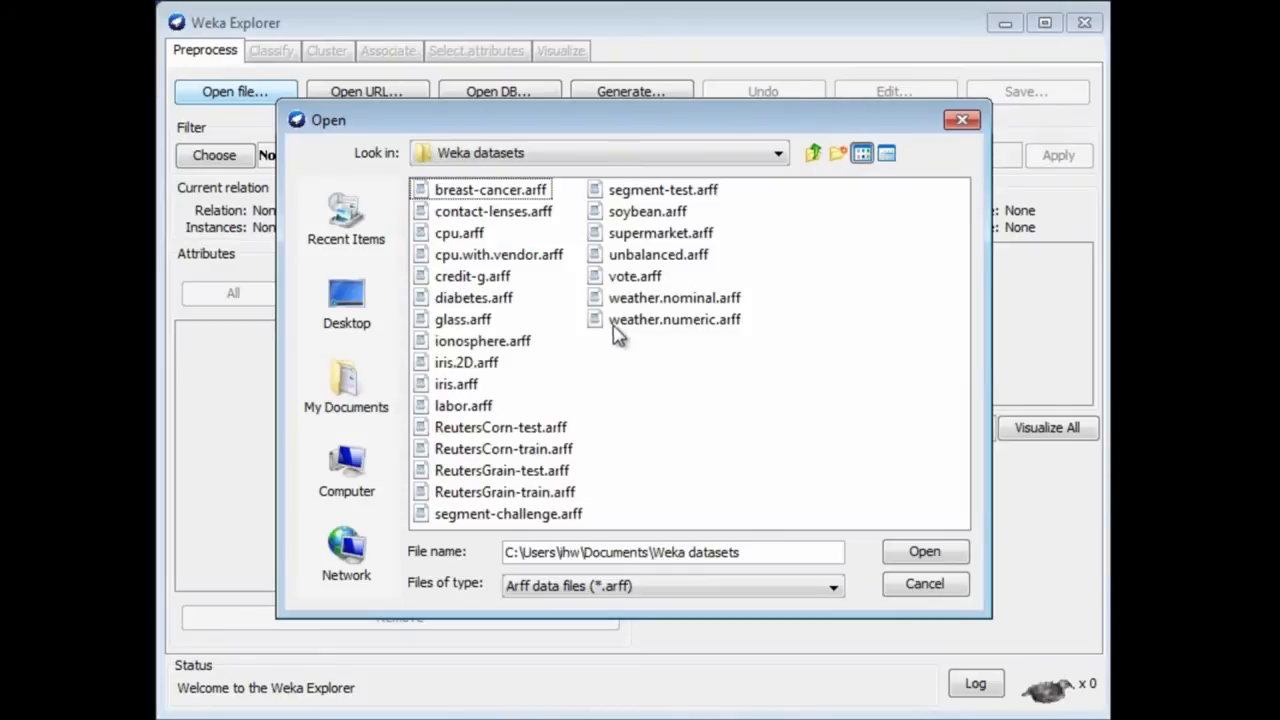
Load the segment-challenge.arff dataset from the Weka datasets folder
click(532, 514)
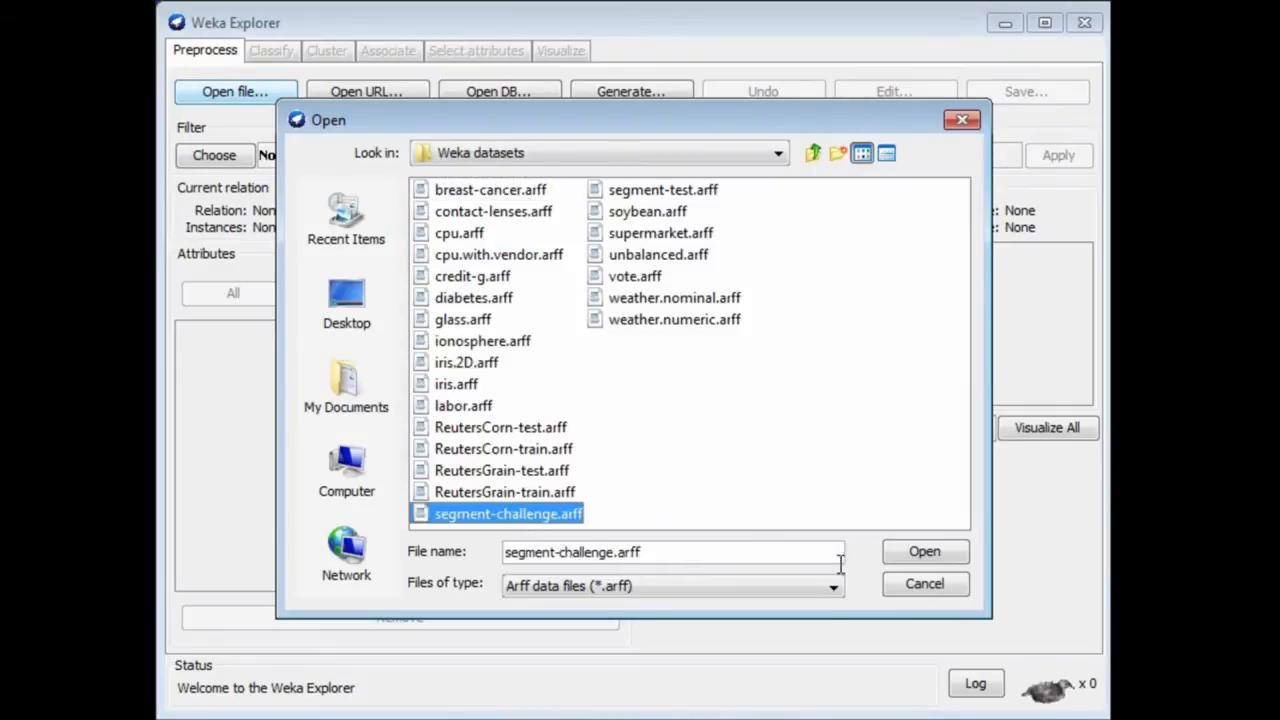
click(929, 551)
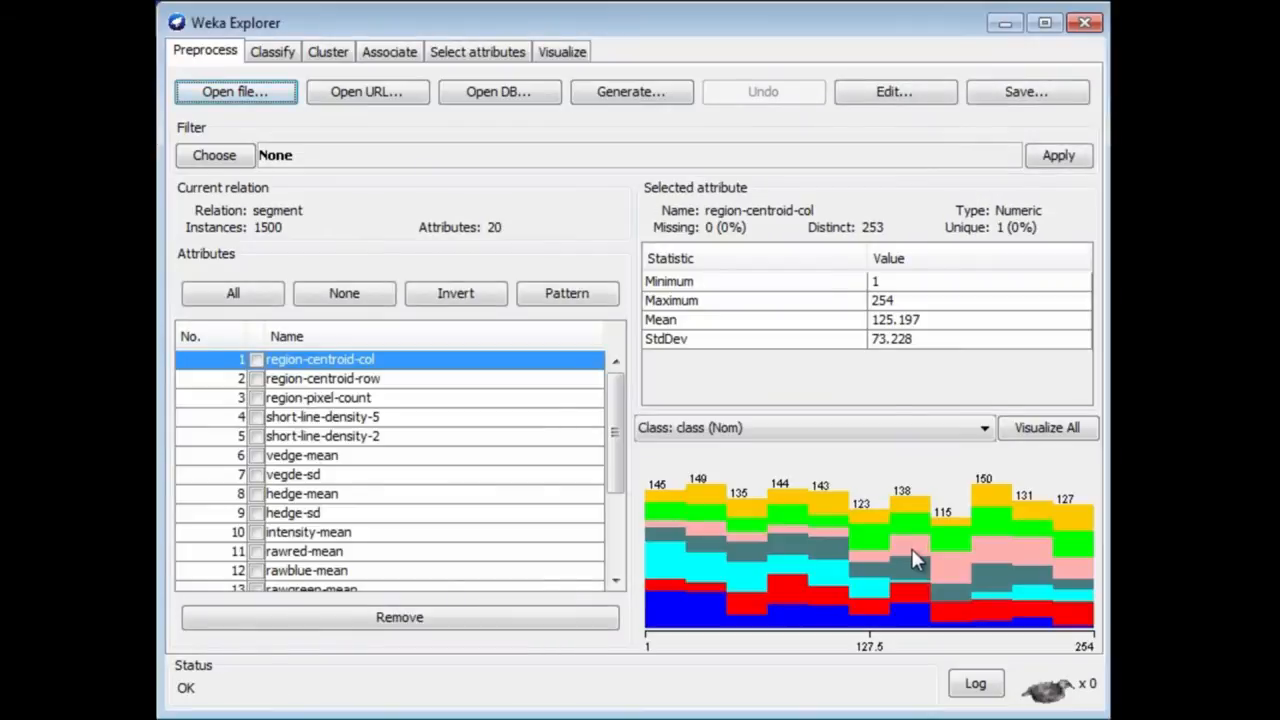
Examine the class attribute's labels and distribution, and look through the whole list of attributes
mouse_move(911, 550)
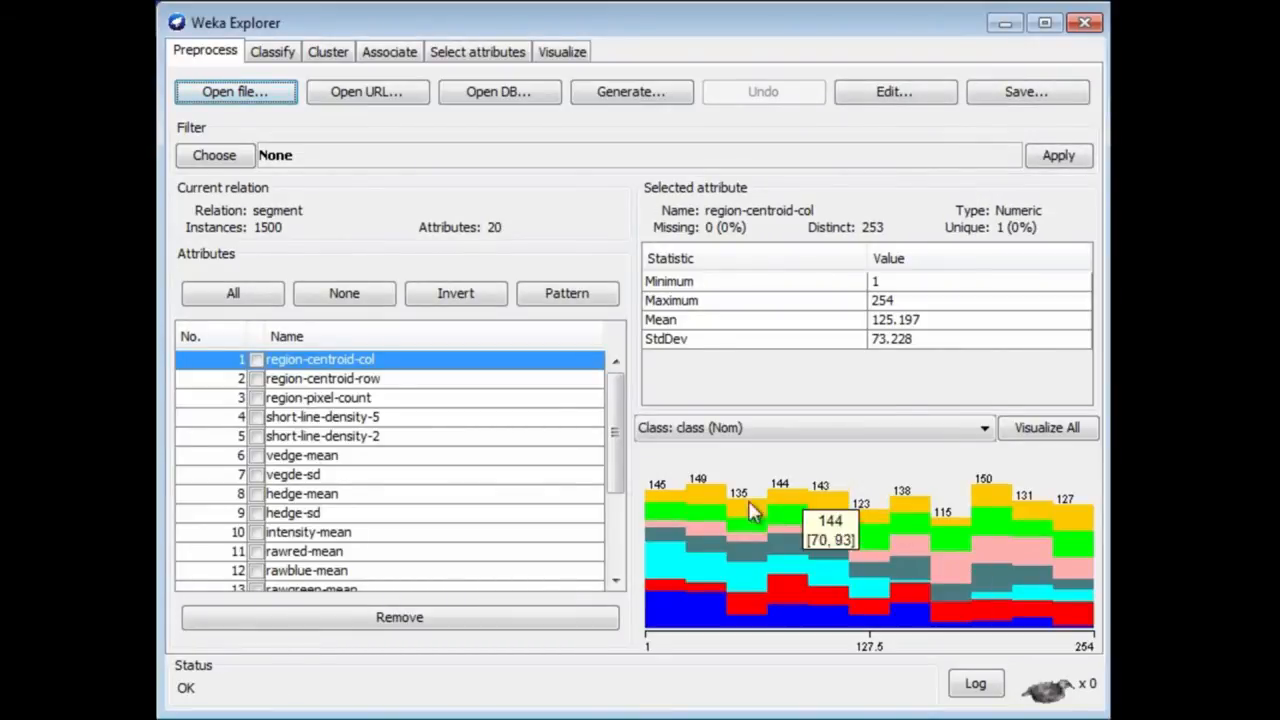
drag(614, 432, 620, 578)
click(299, 584)
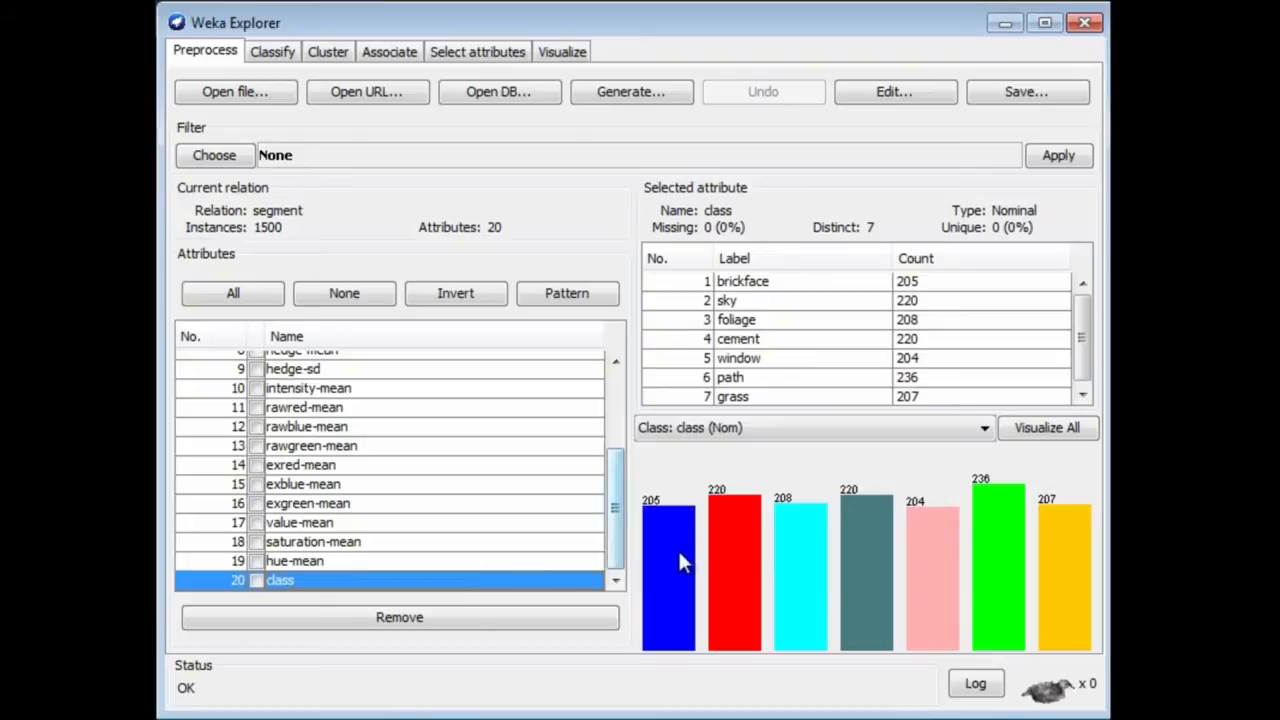
mouse_move(680, 558)
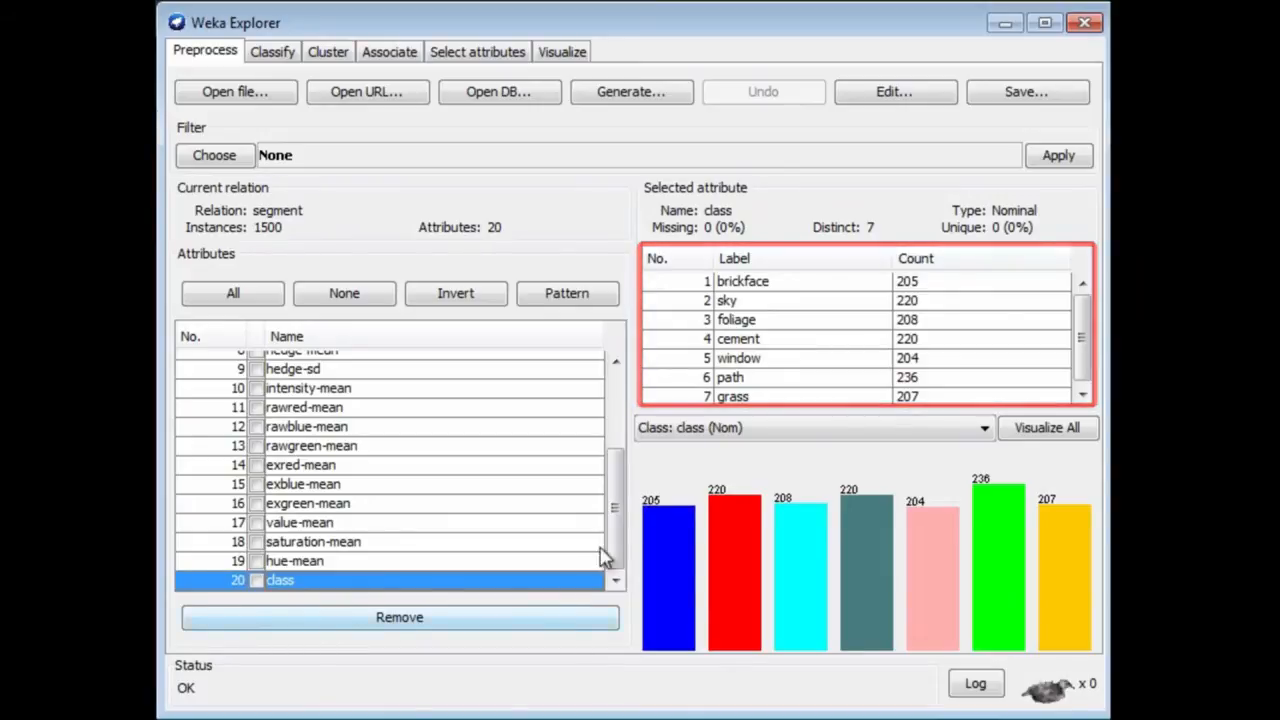
drag(619, 543, 606, 434)
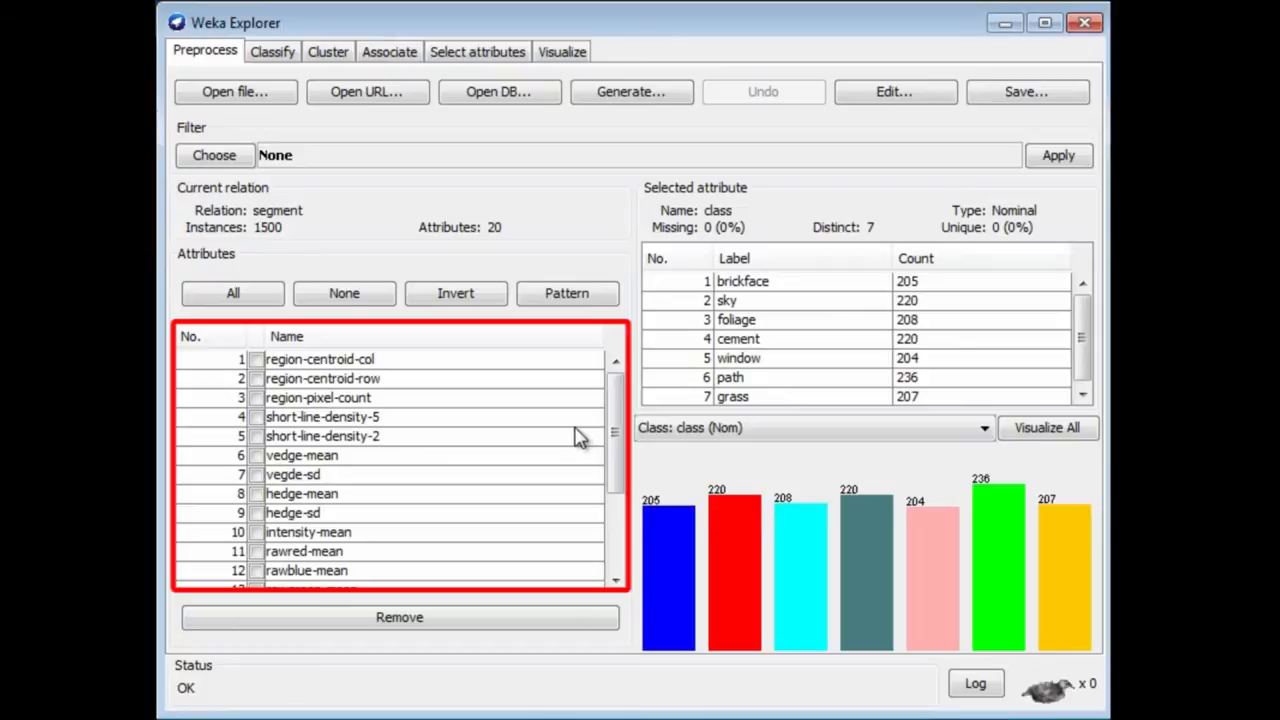
drag(614, 437, 632, 540)
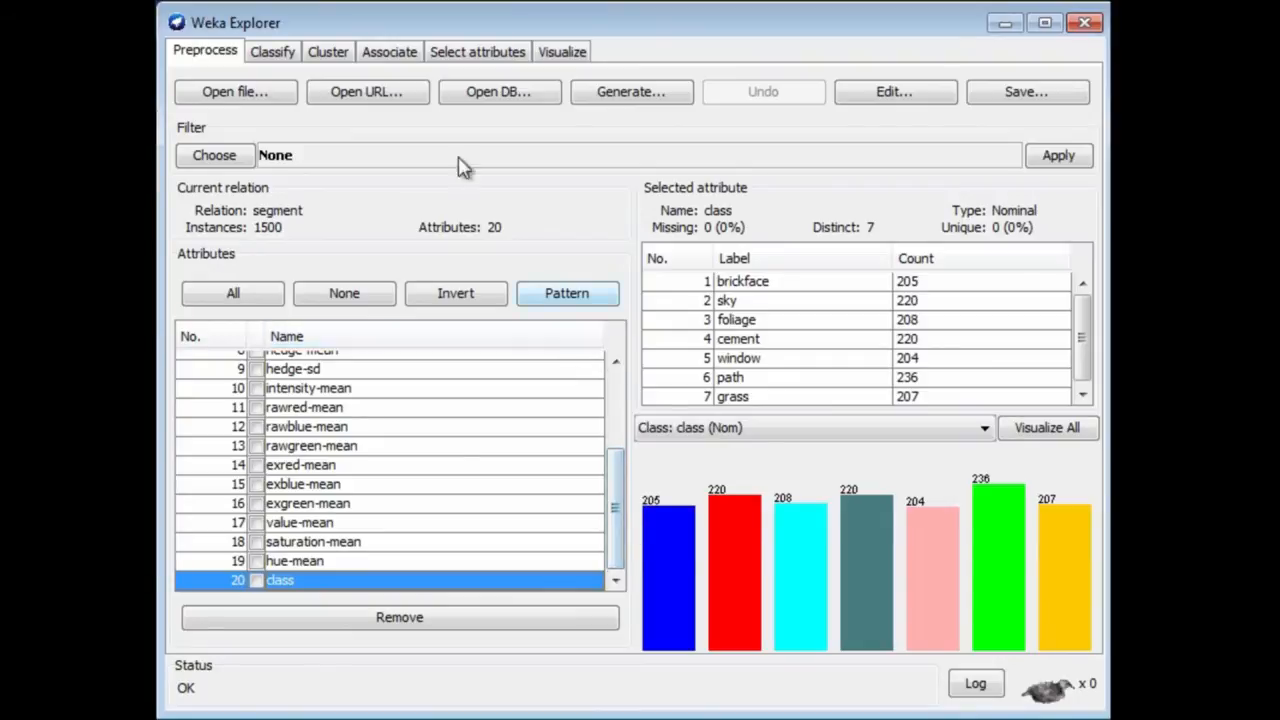
Choose UserClassifier from the trees group as the classifier
click(275, 53)
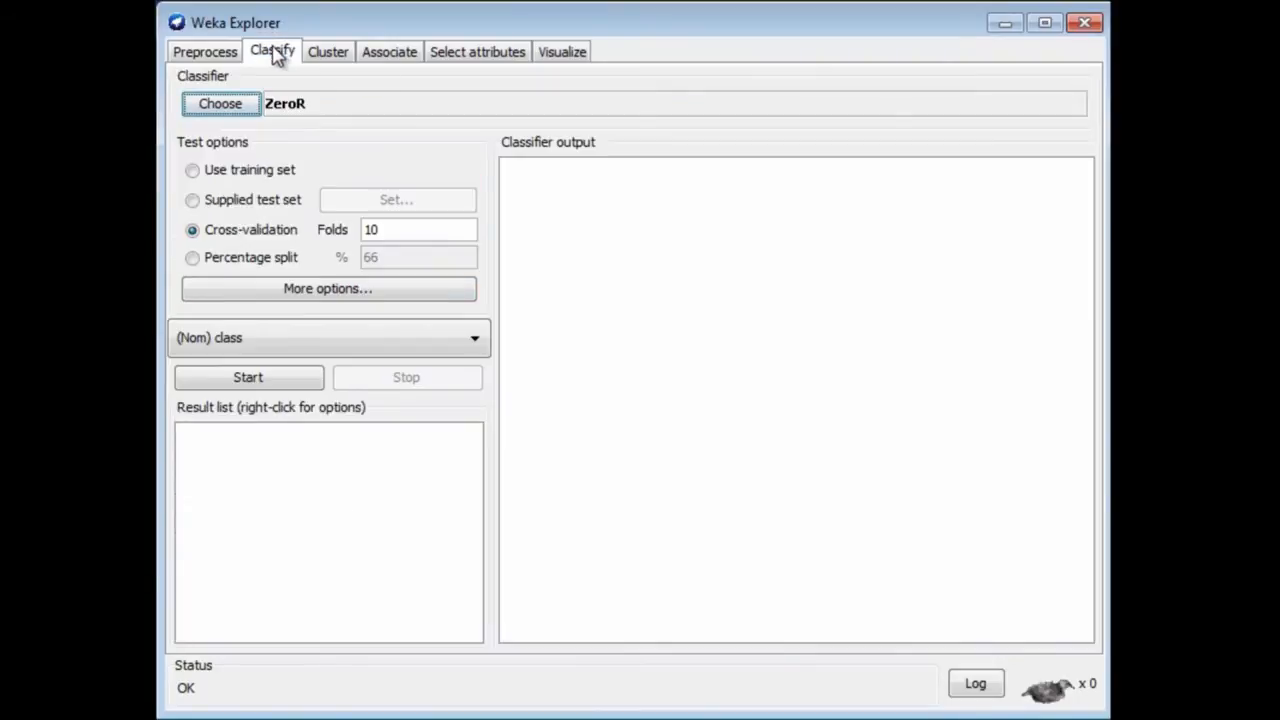
click(228, 109)
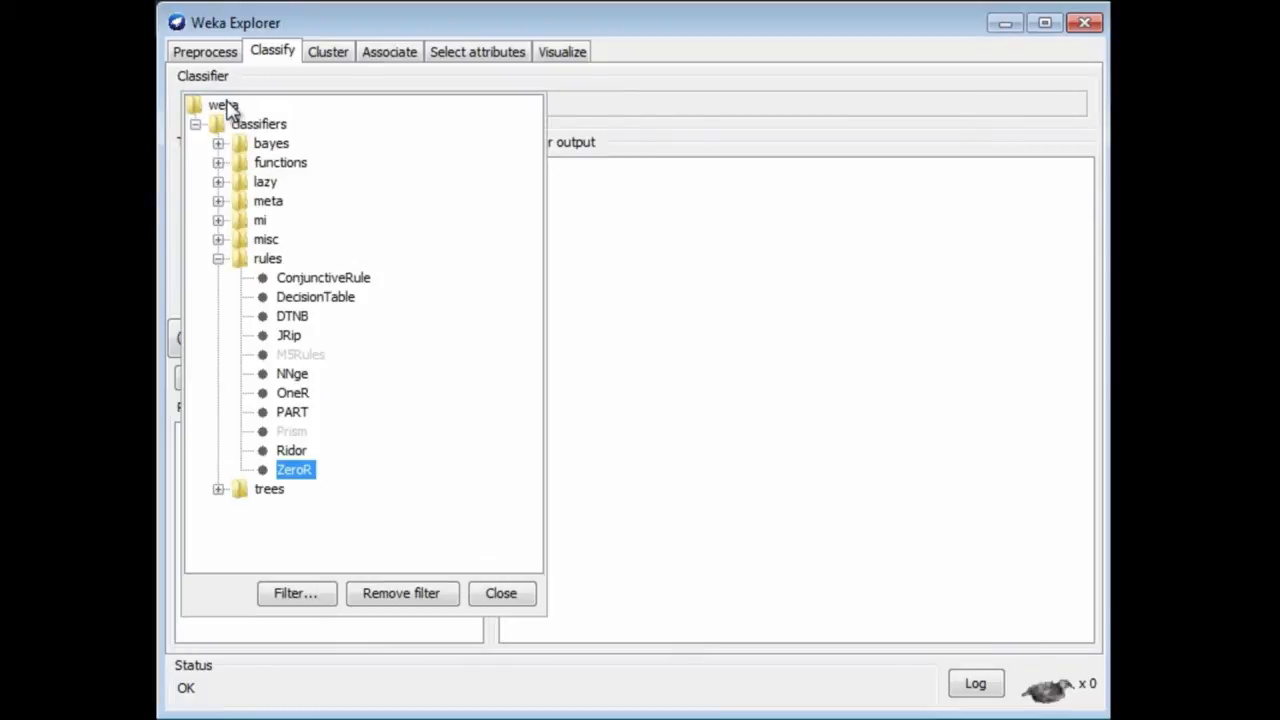
click(219, 491)
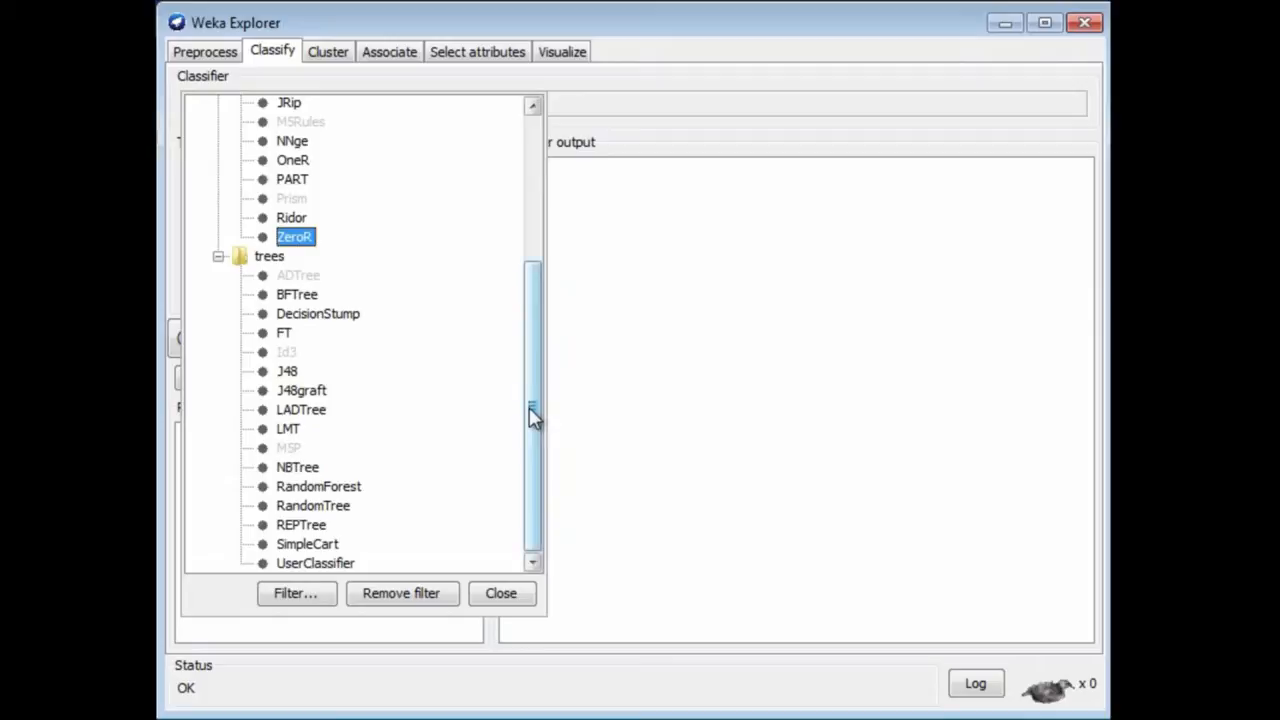
click(314, 566)
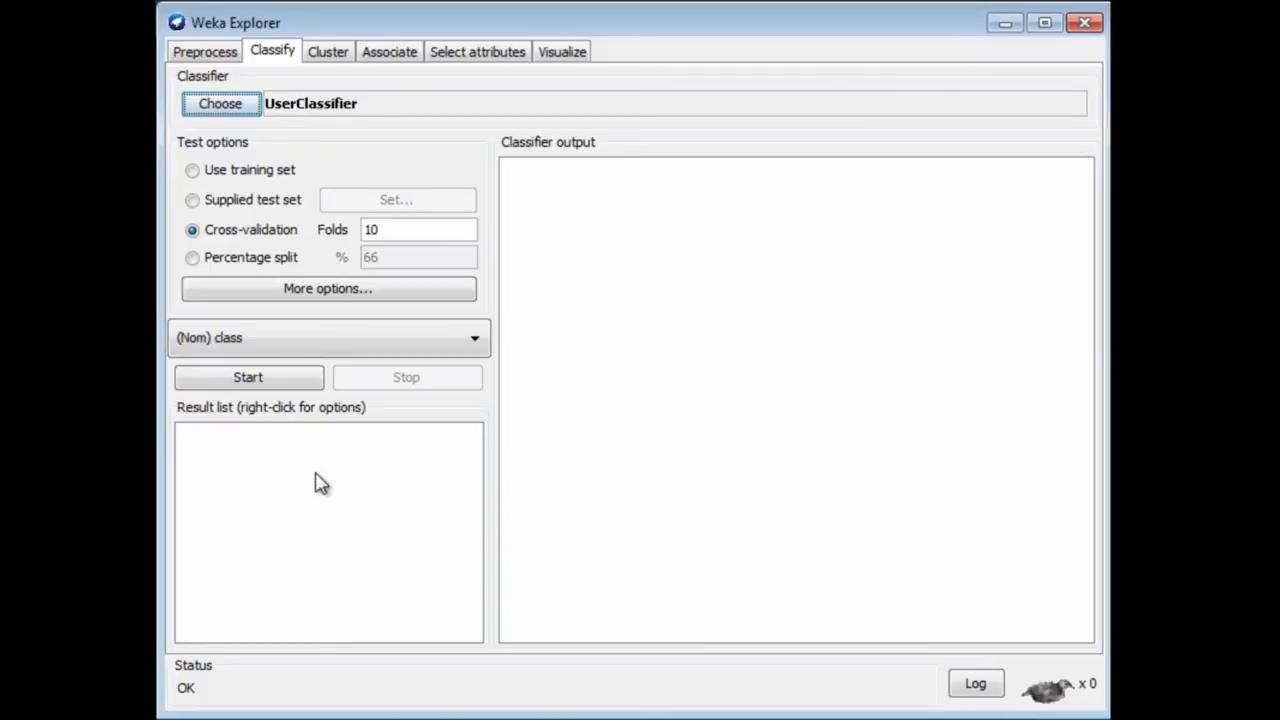
Set the evaluation to a supplied test set, using segment-test.arff from the data folder
click(192, 201)
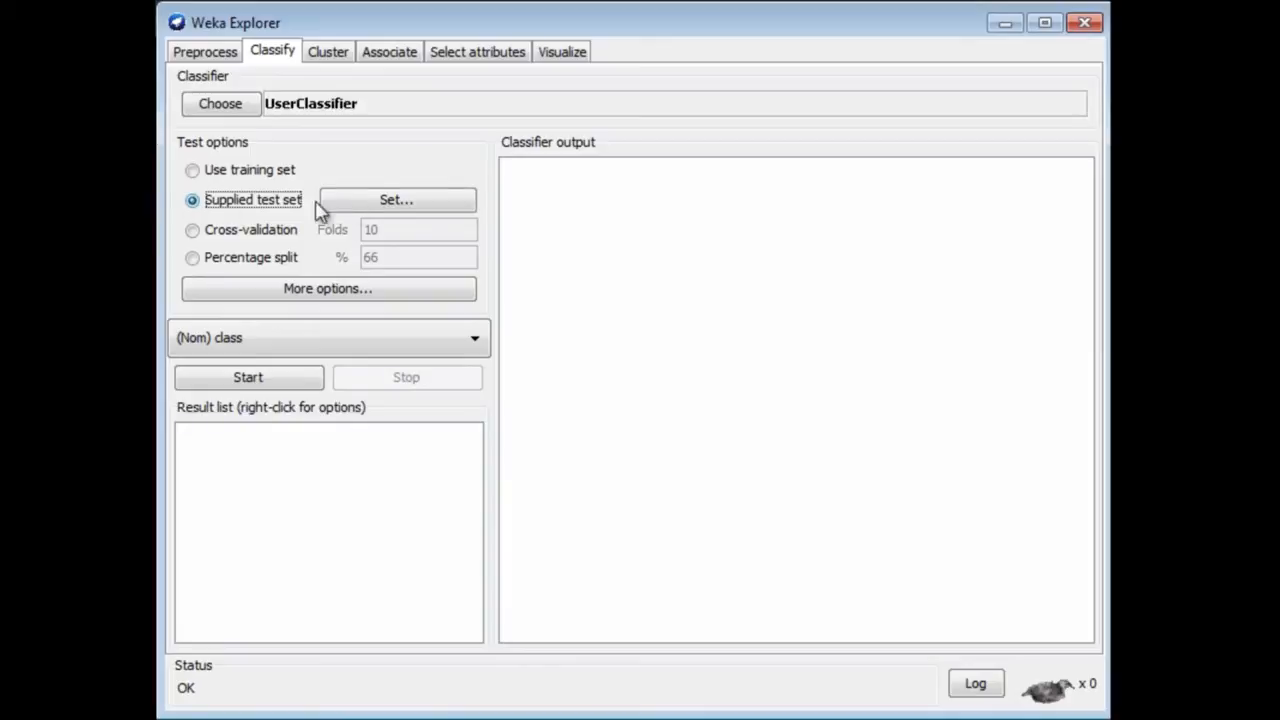
click(367, 201)
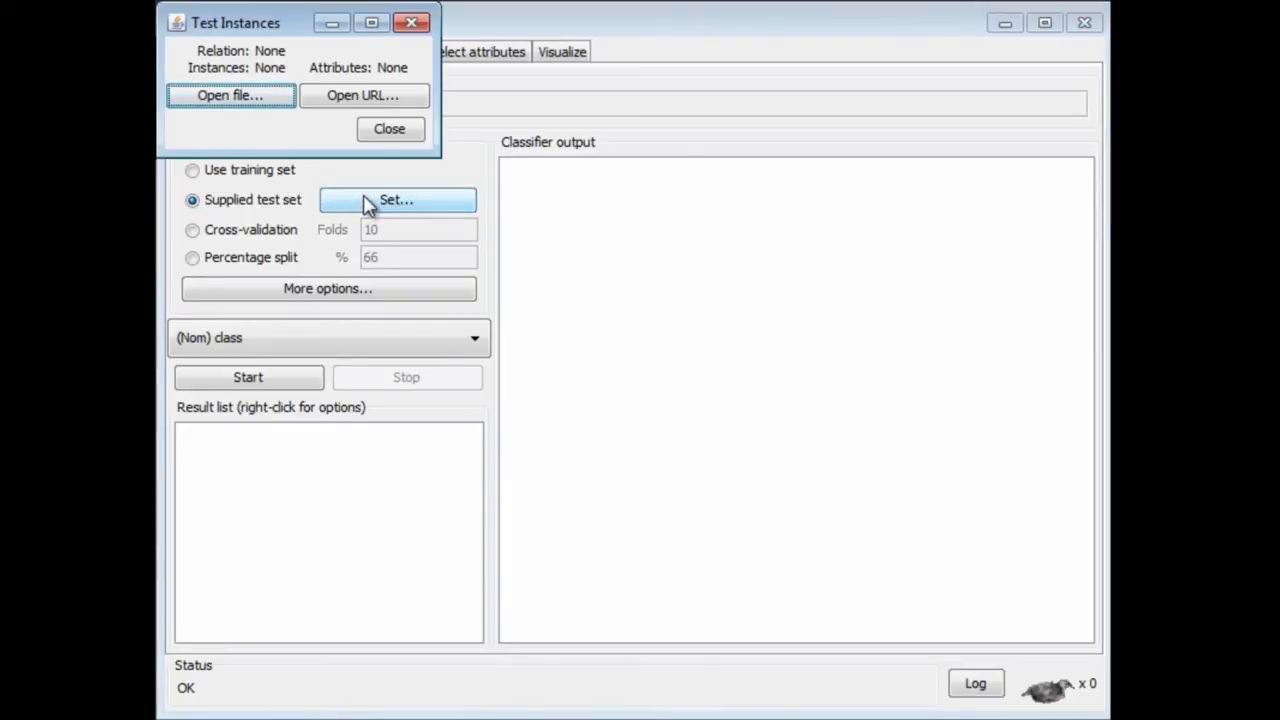
click(256, 97)
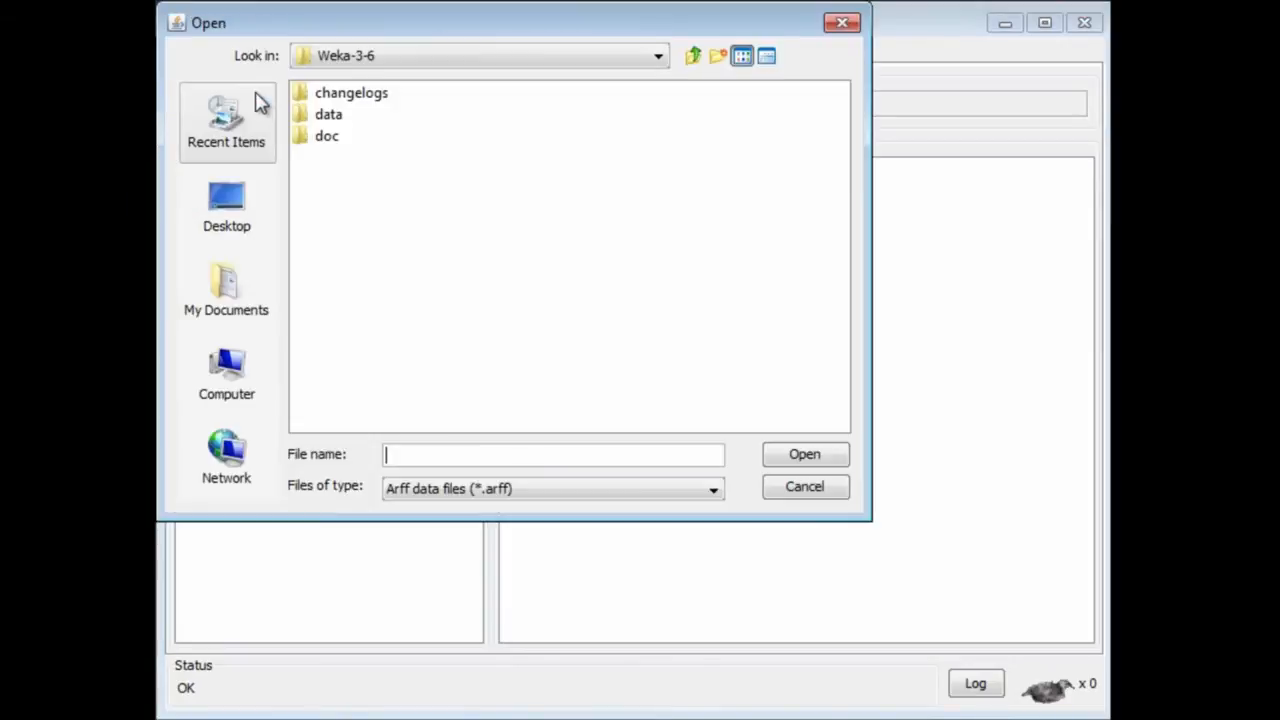
click(331, 118)
double_click(331, 118)
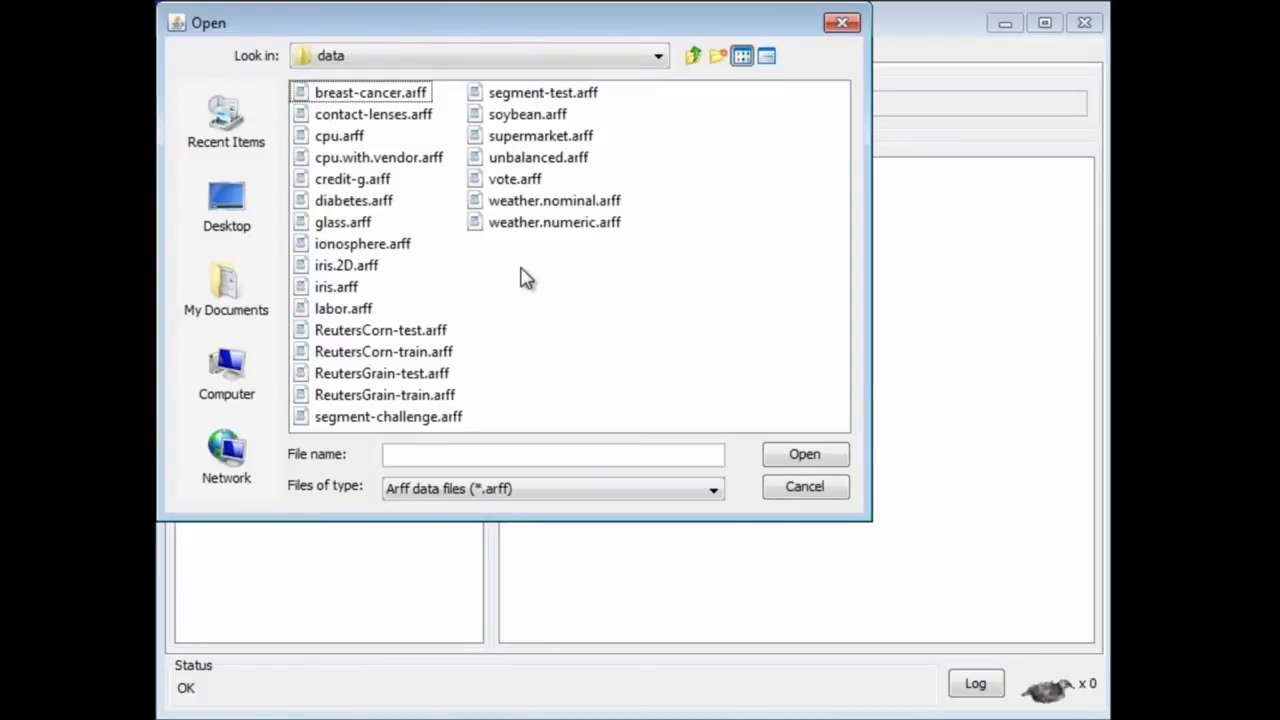
click(521, 100)
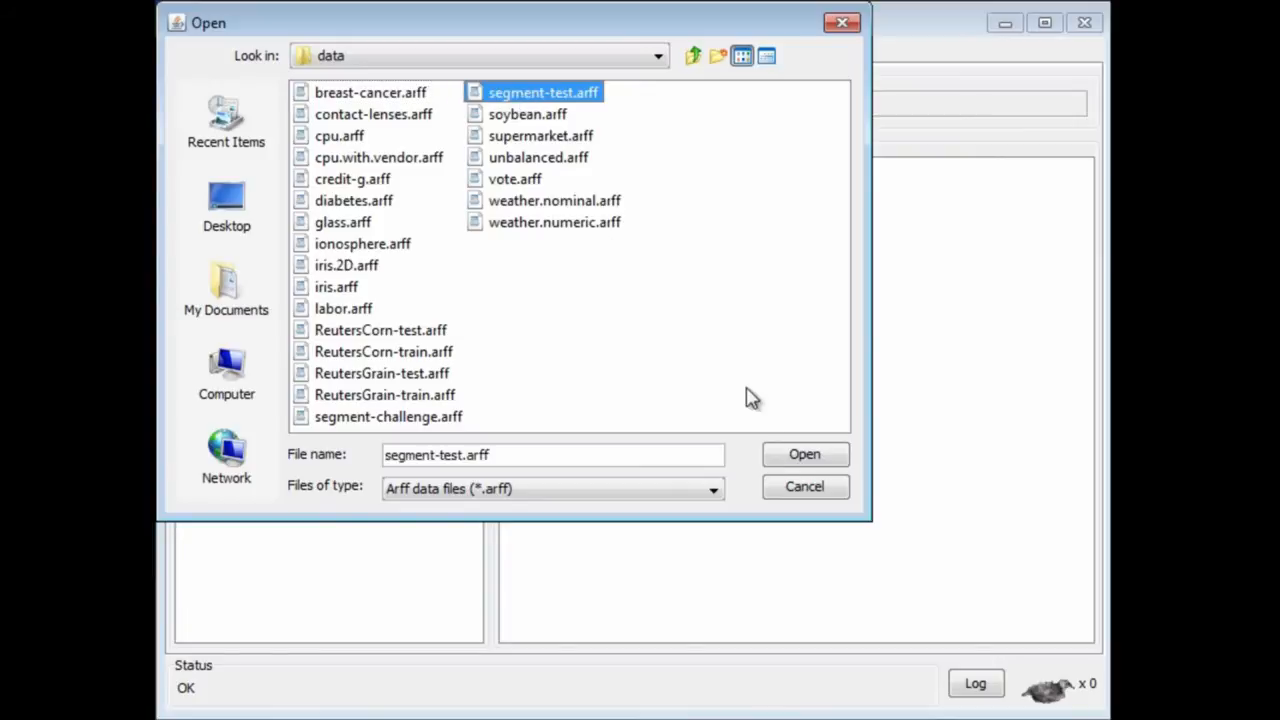
click(792, 455)
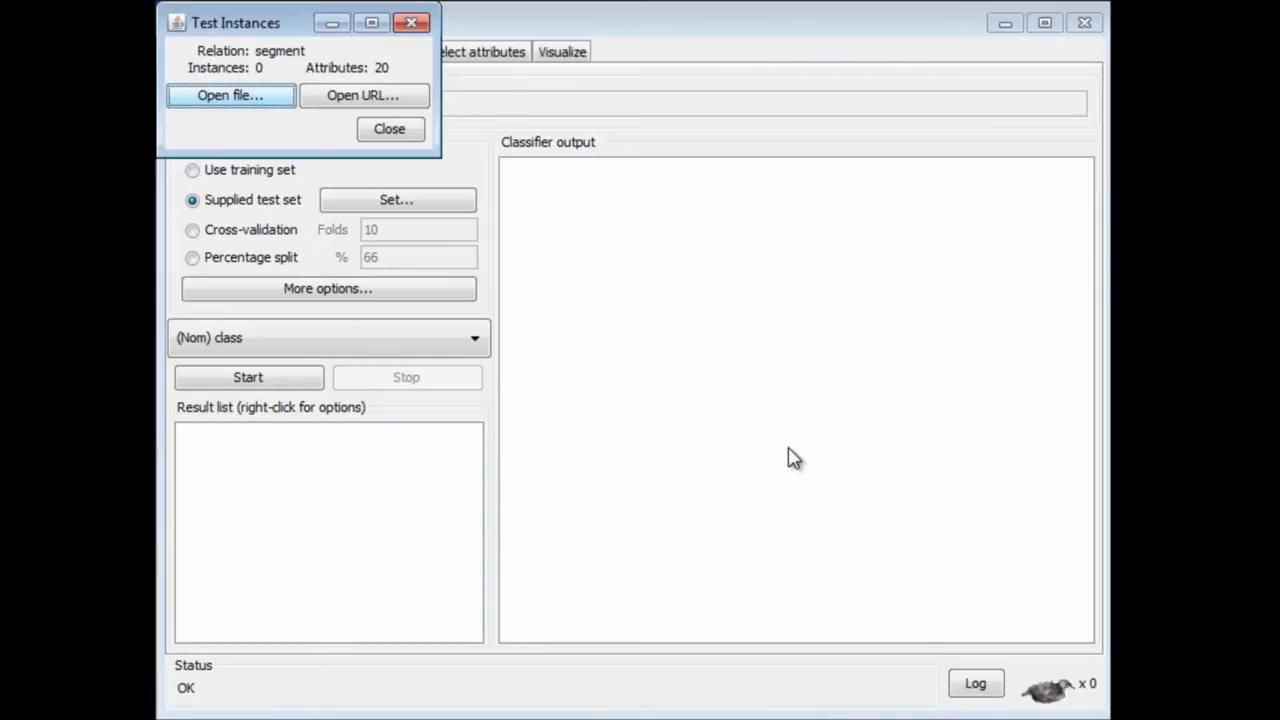
click(414, 134)
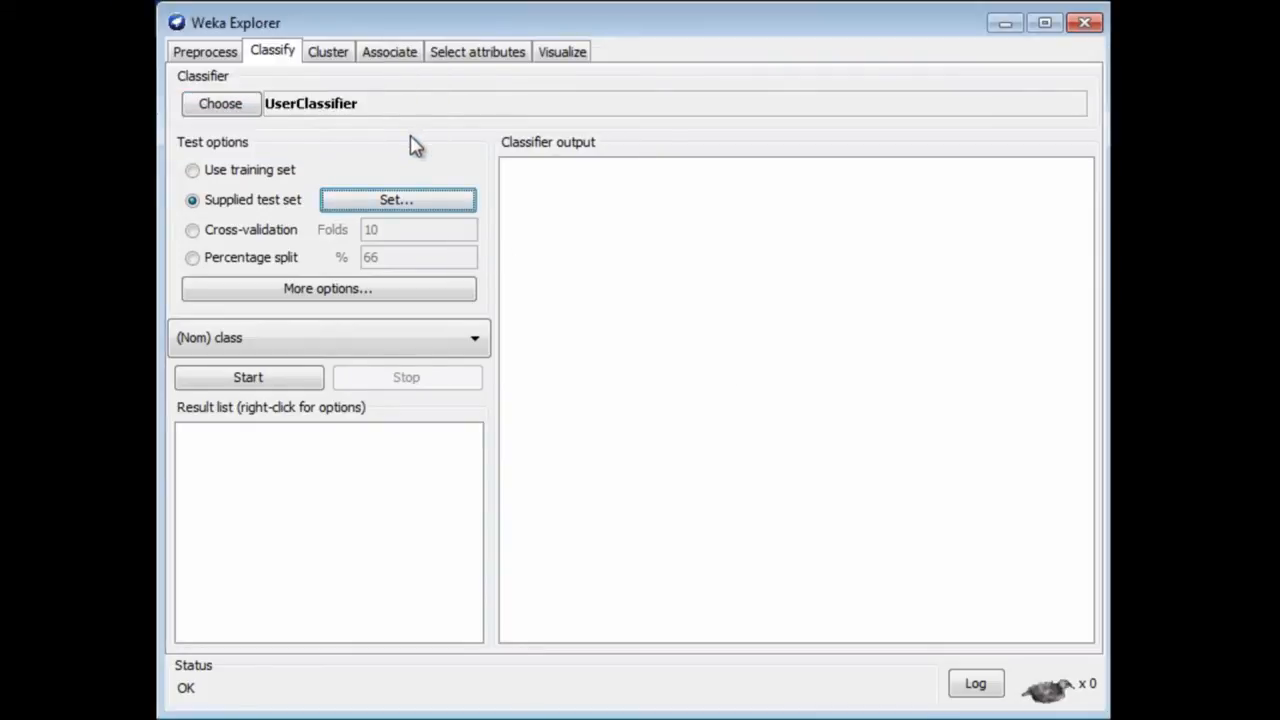
Start the classifier and plot region-centroid-row on the X axis of the Data Visualizer
click(293, 383)
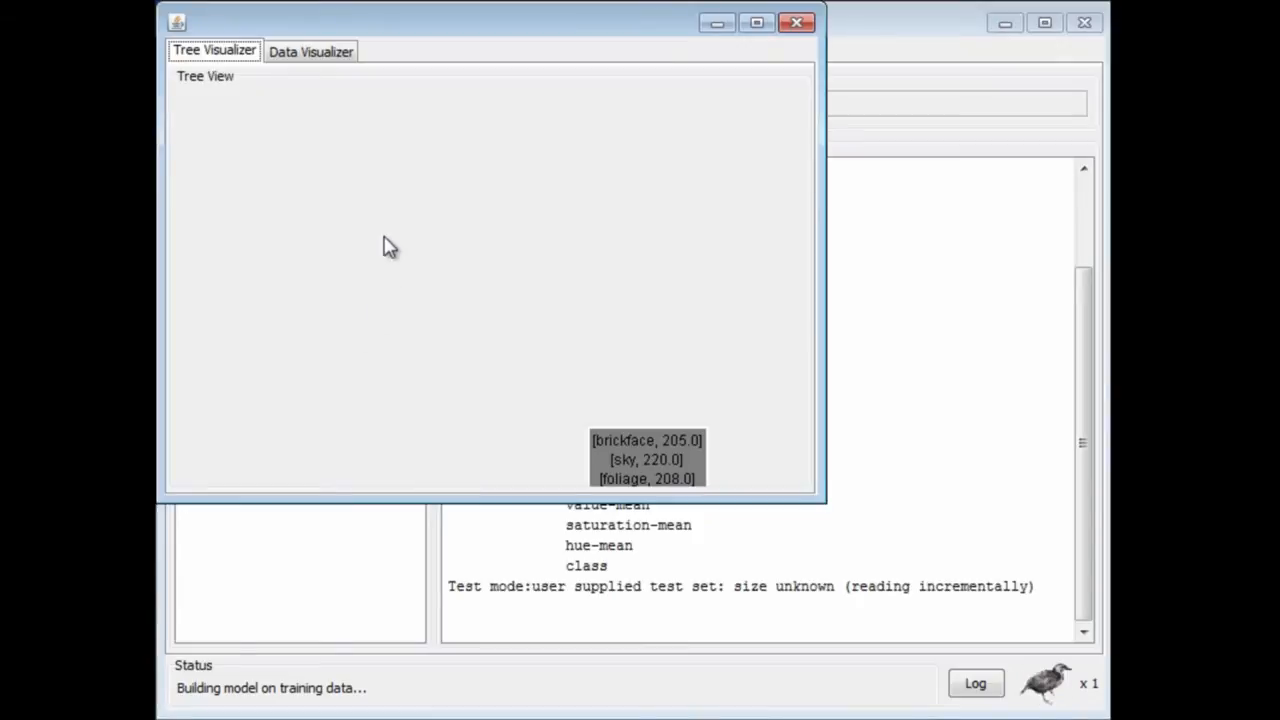
click(331, 58)
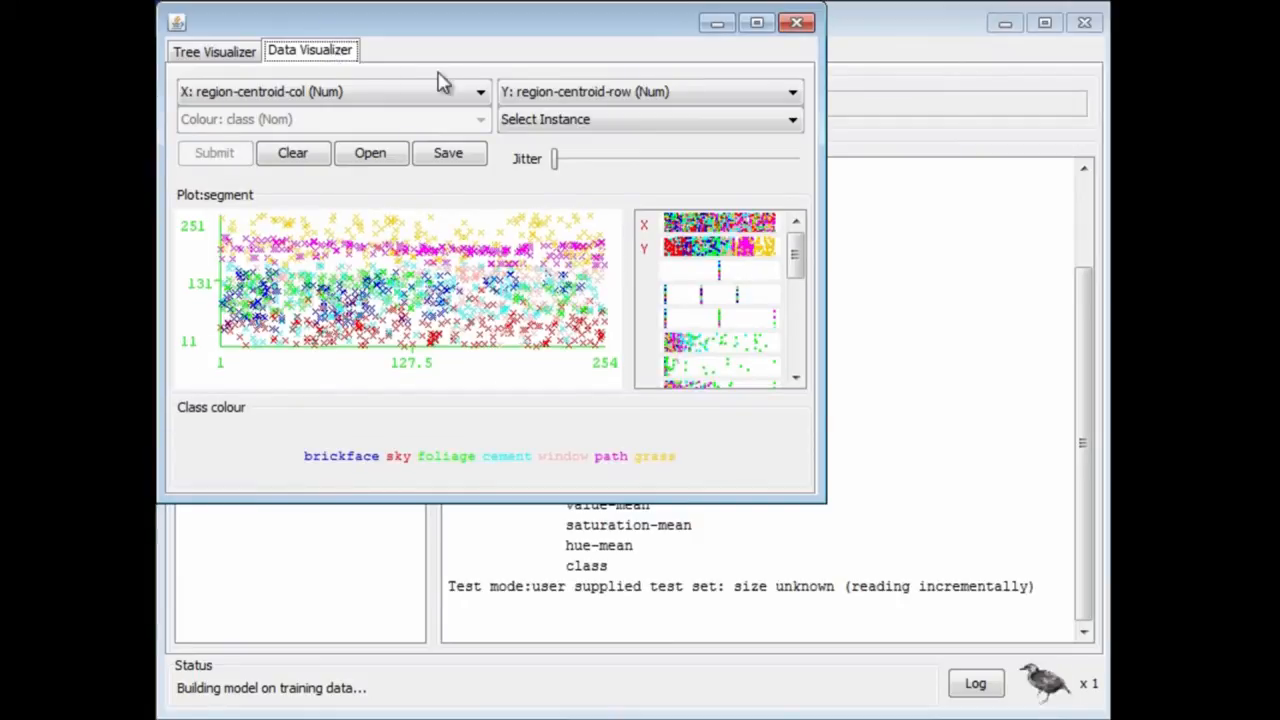
click(479, 94)
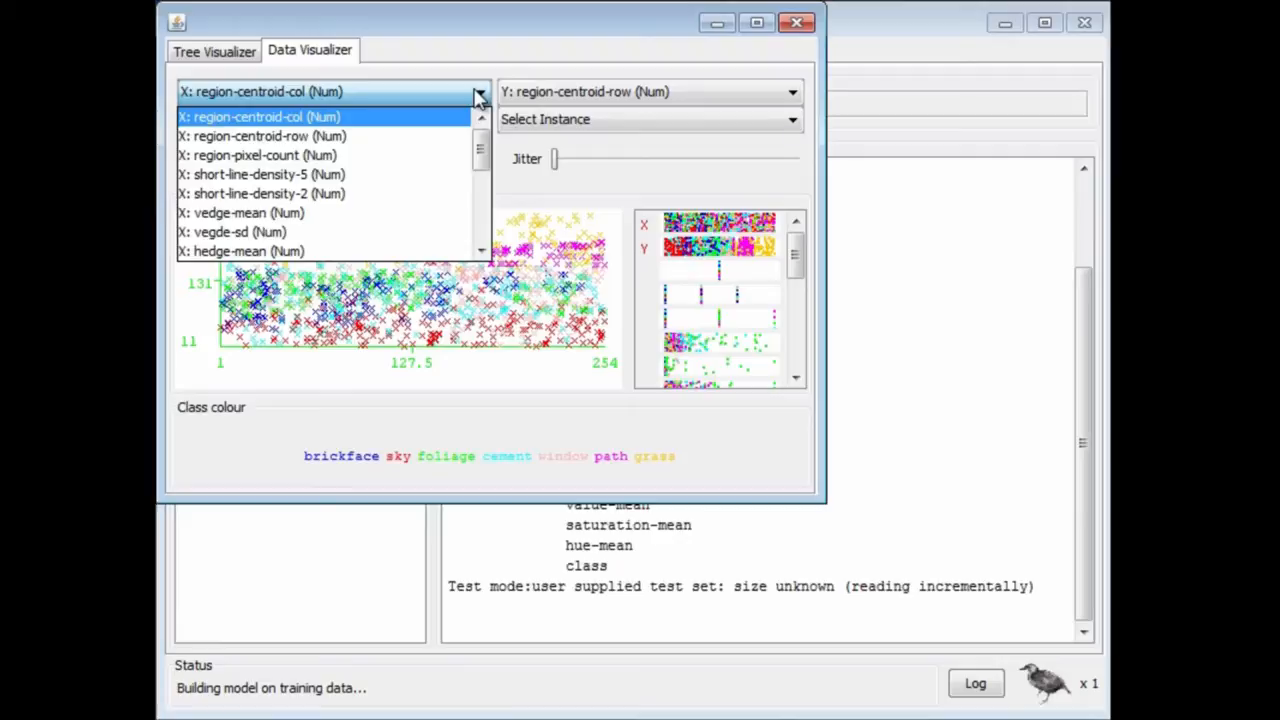
click(395, 137)
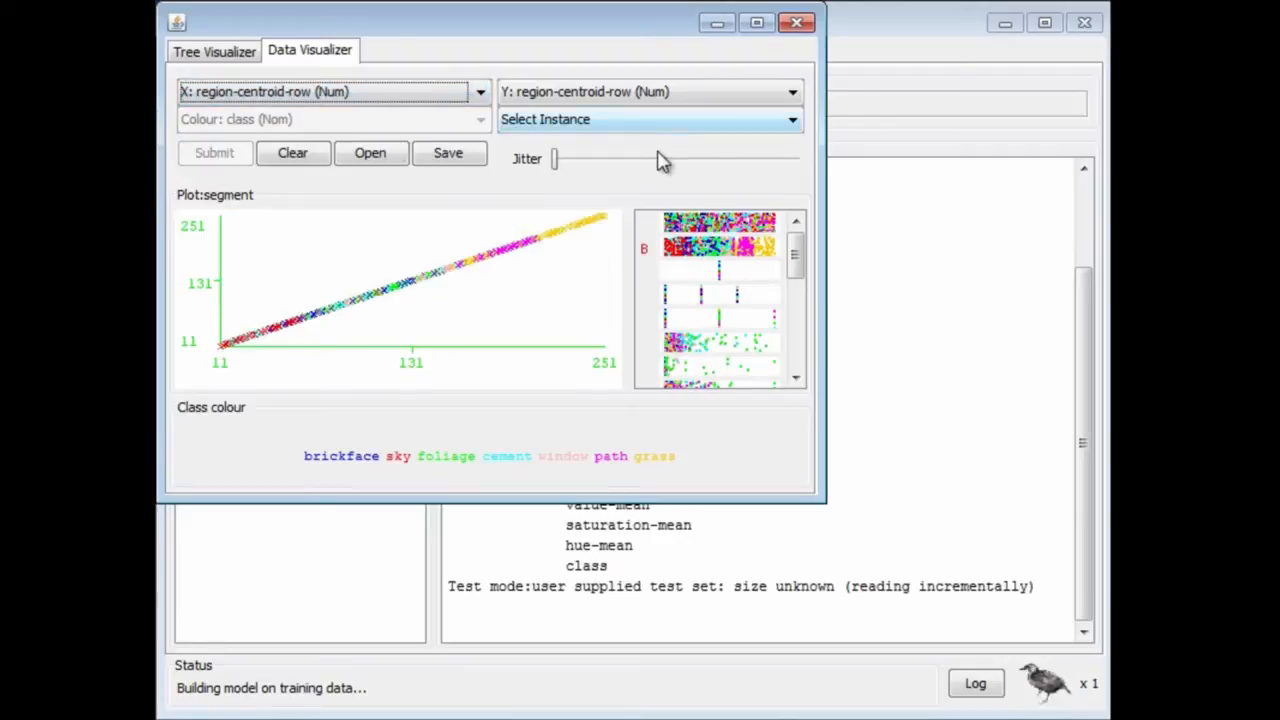
Plot intensity-mean on the Y axis and enlarge the visualizer window to fill the screen
click(792, 93)
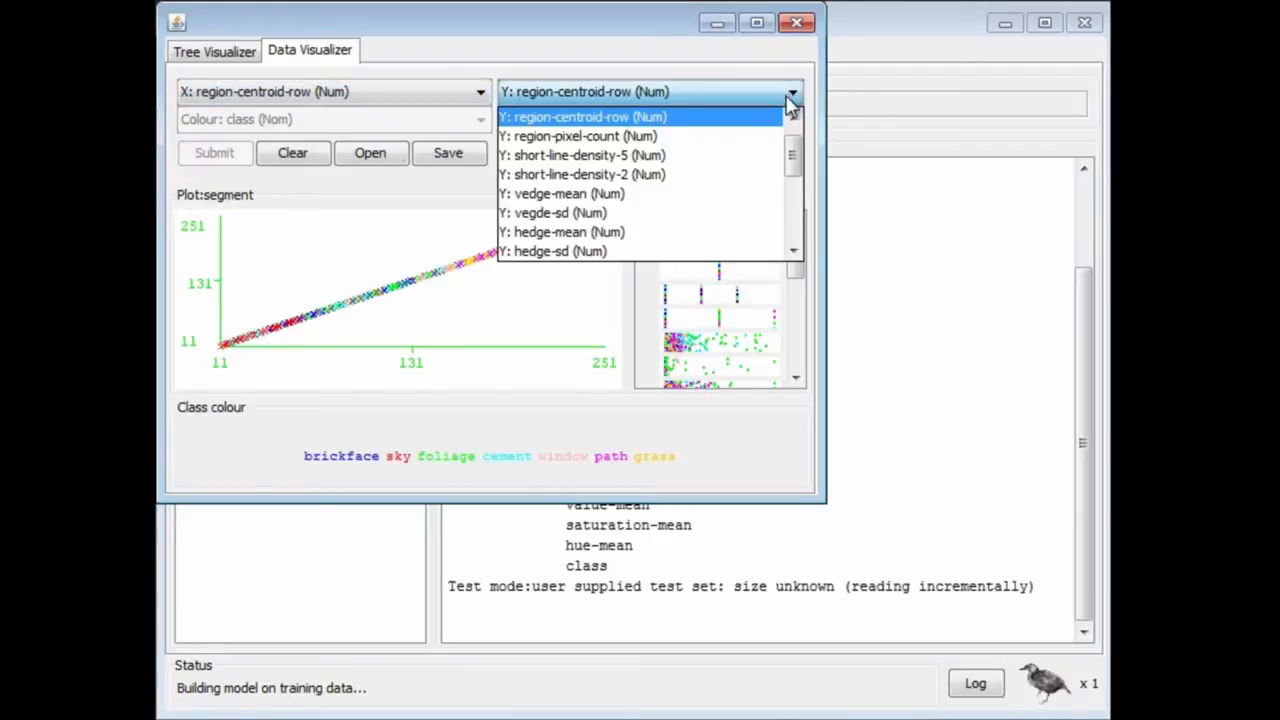
drag(792, 160, 763, 178)
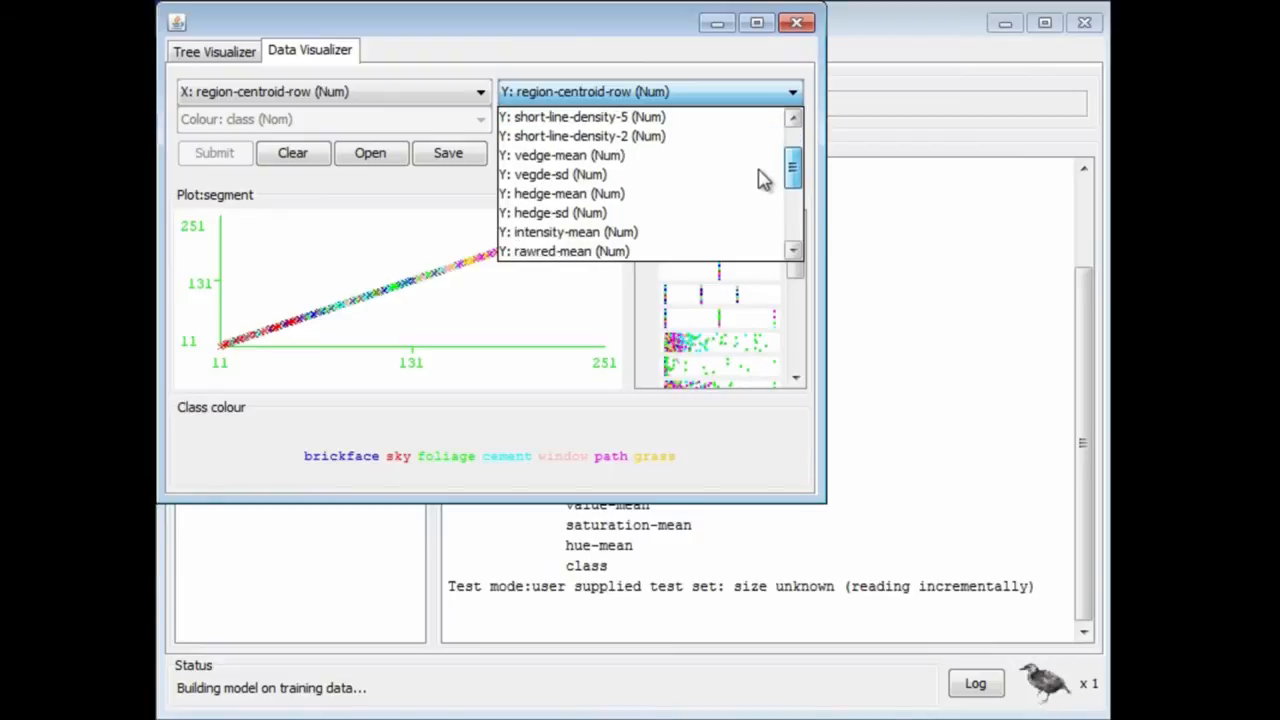
click(624, 238)
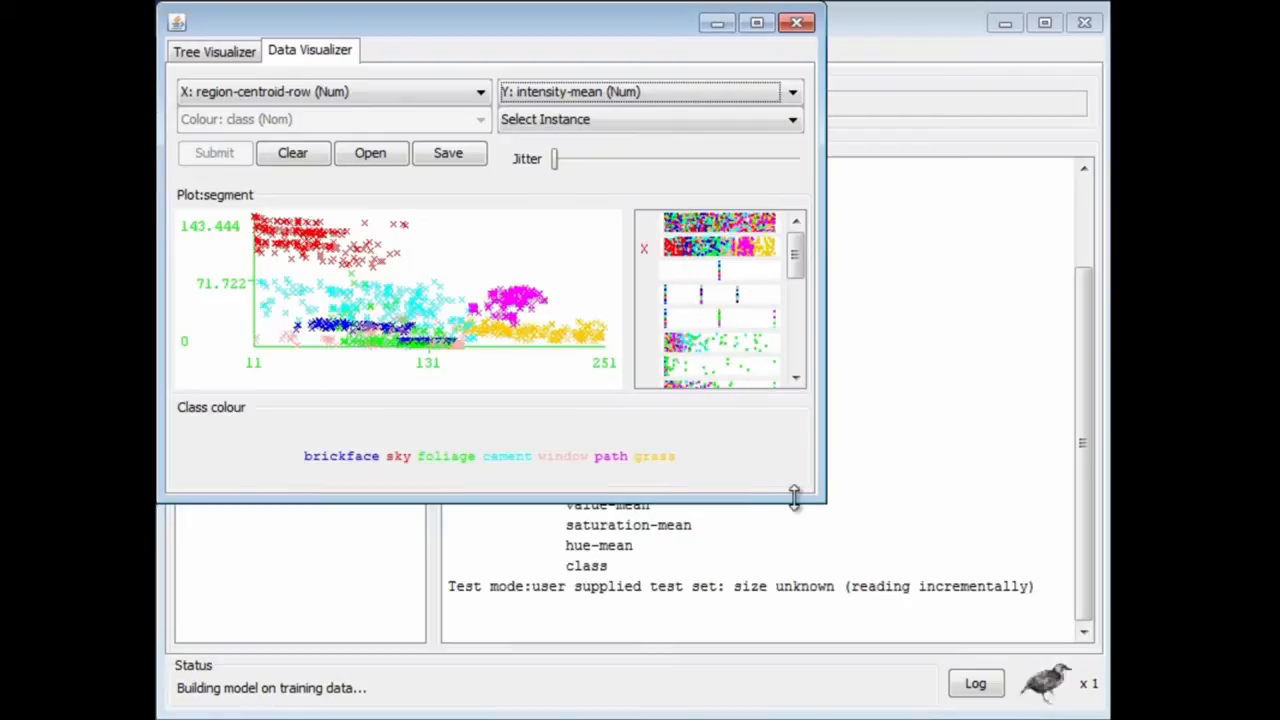
drag(814, 502, 1264, 719)
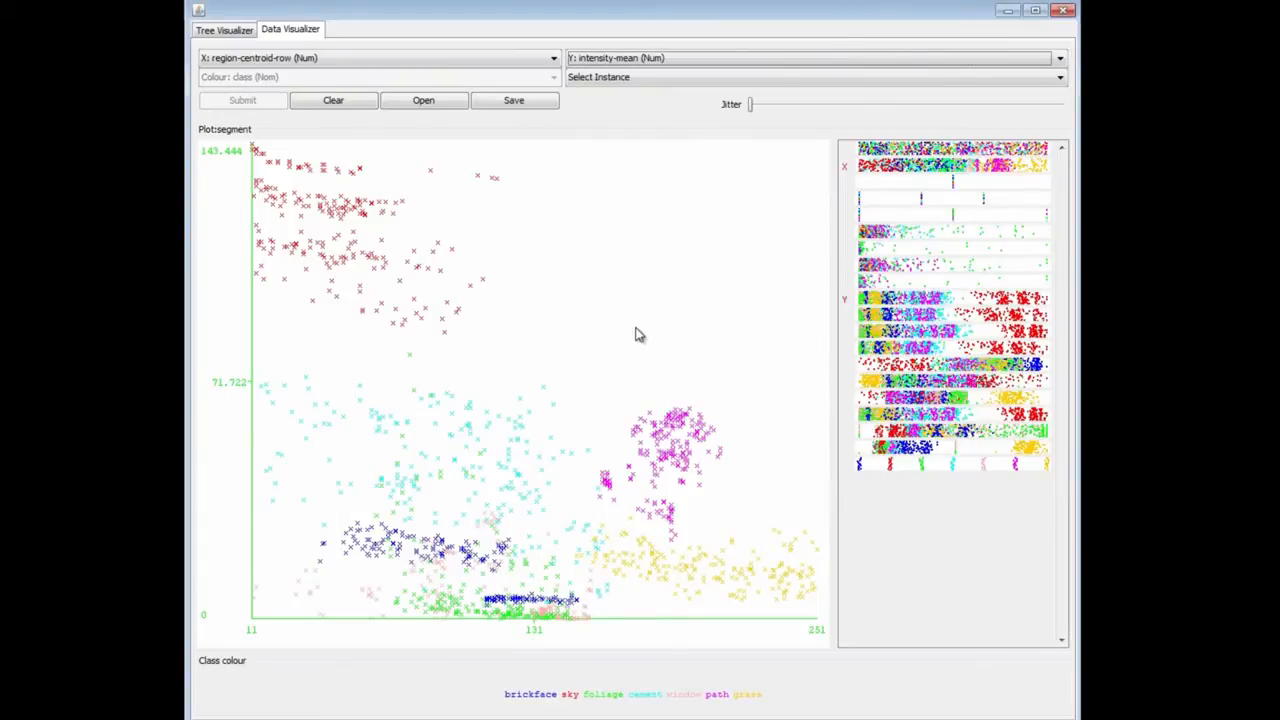
Enclose the red sky instances in a Rectangle selection on the plot and submit it as a split
click(1059, 80)
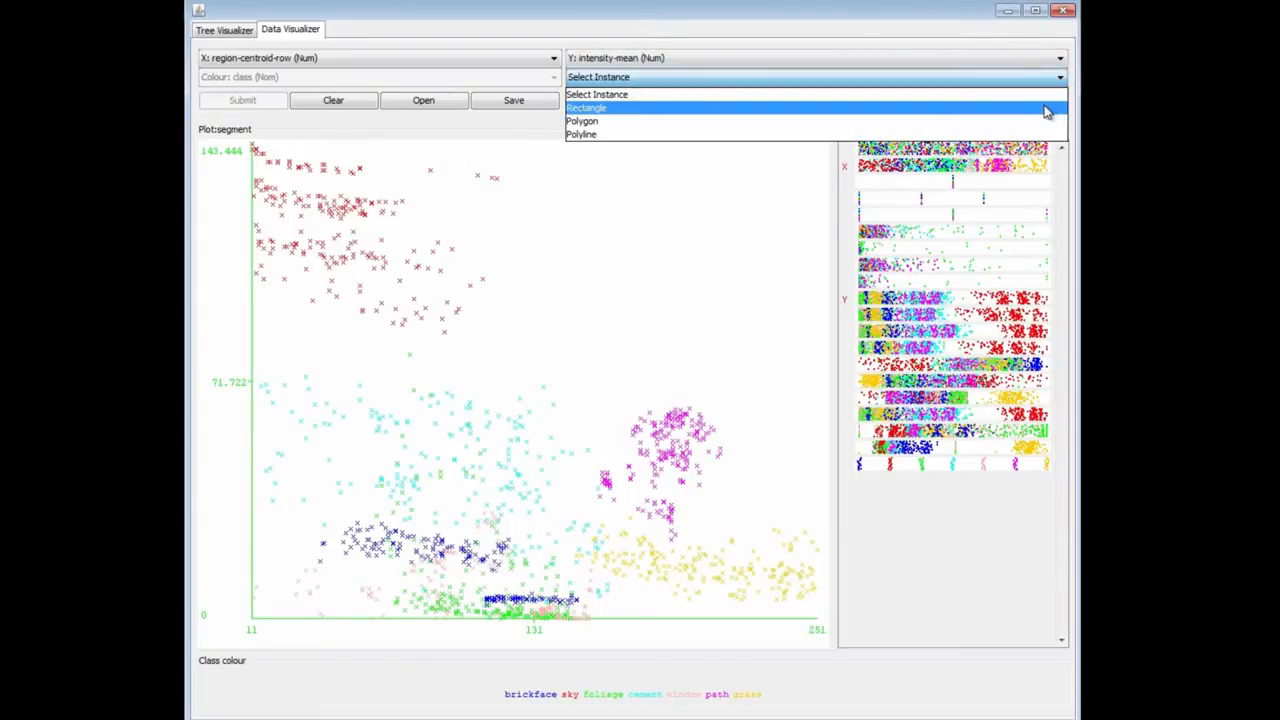
click(1046, 111)
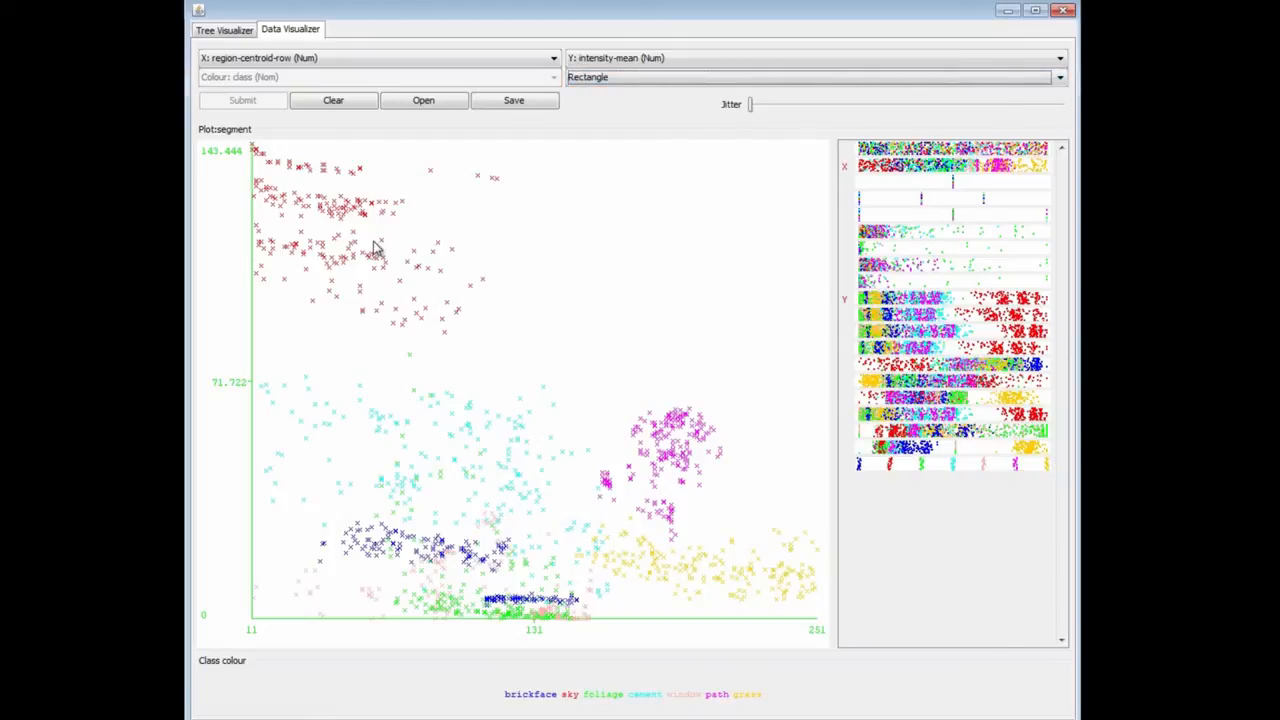
drag(253, 148, 559, 348)
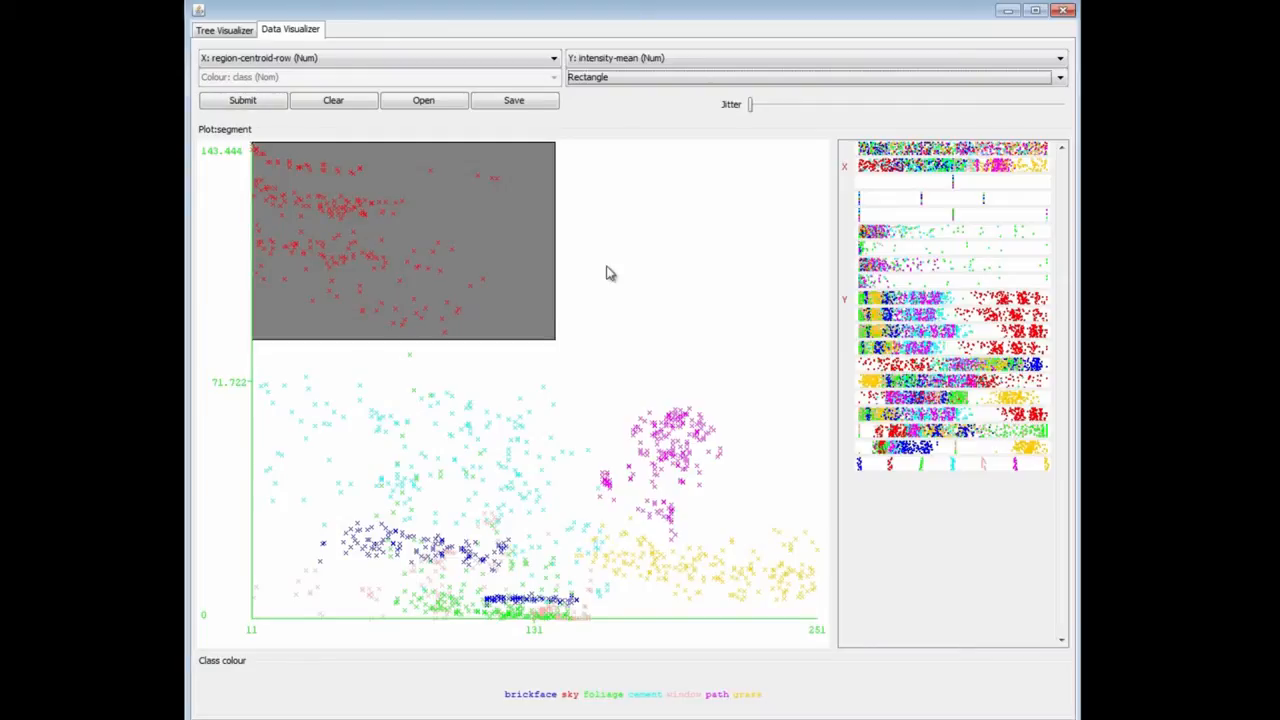
click(238, 101)
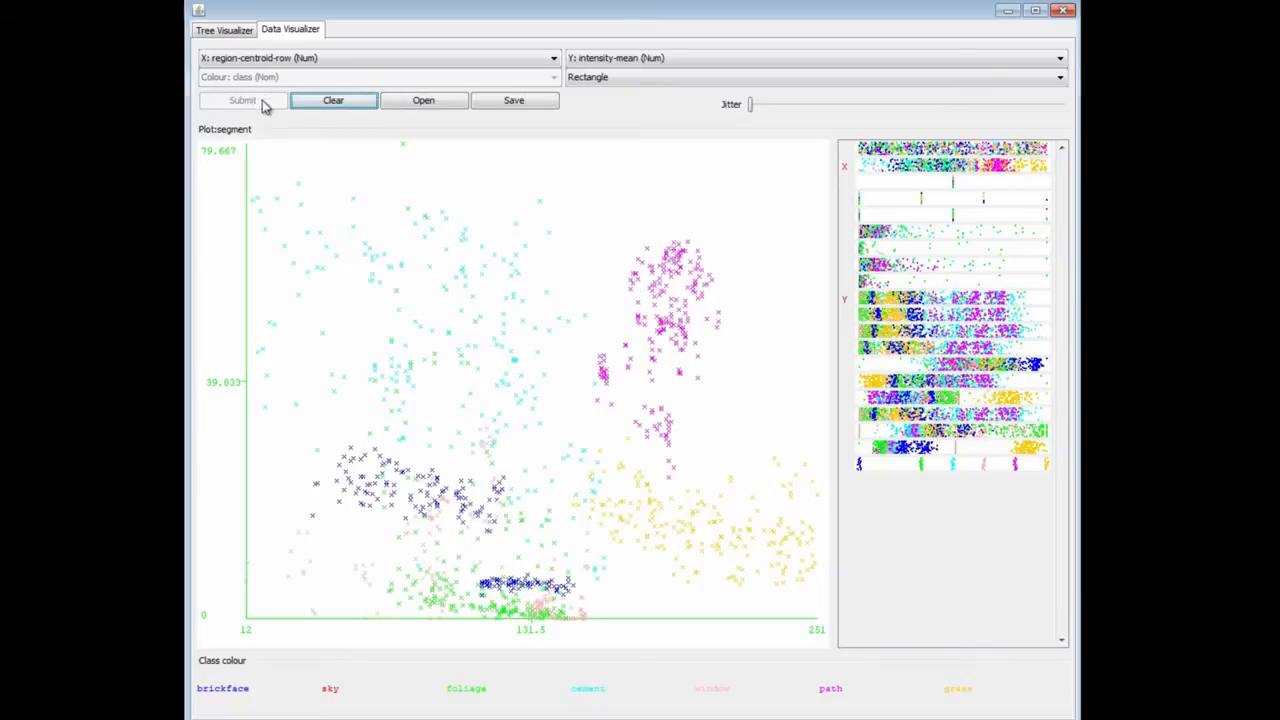
View the decision tree fitted to the screen and examine the leaves of the split
click(238, 32)
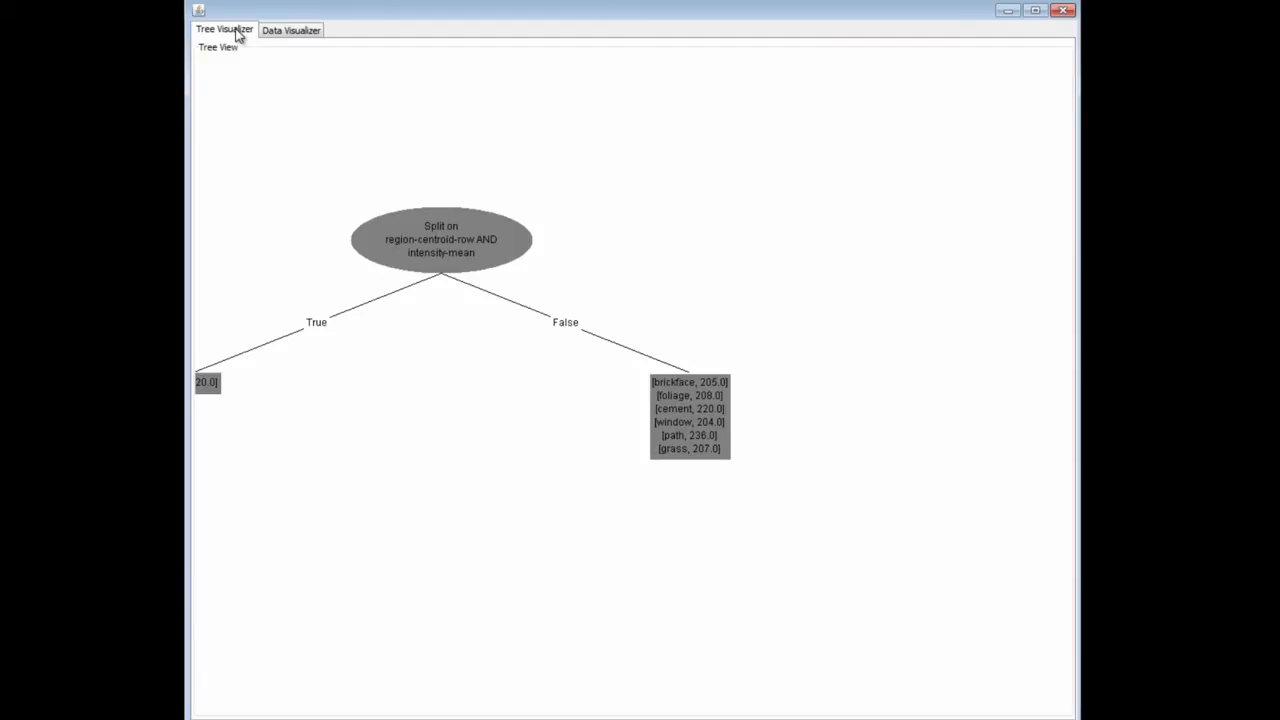
right_click(642, 226)
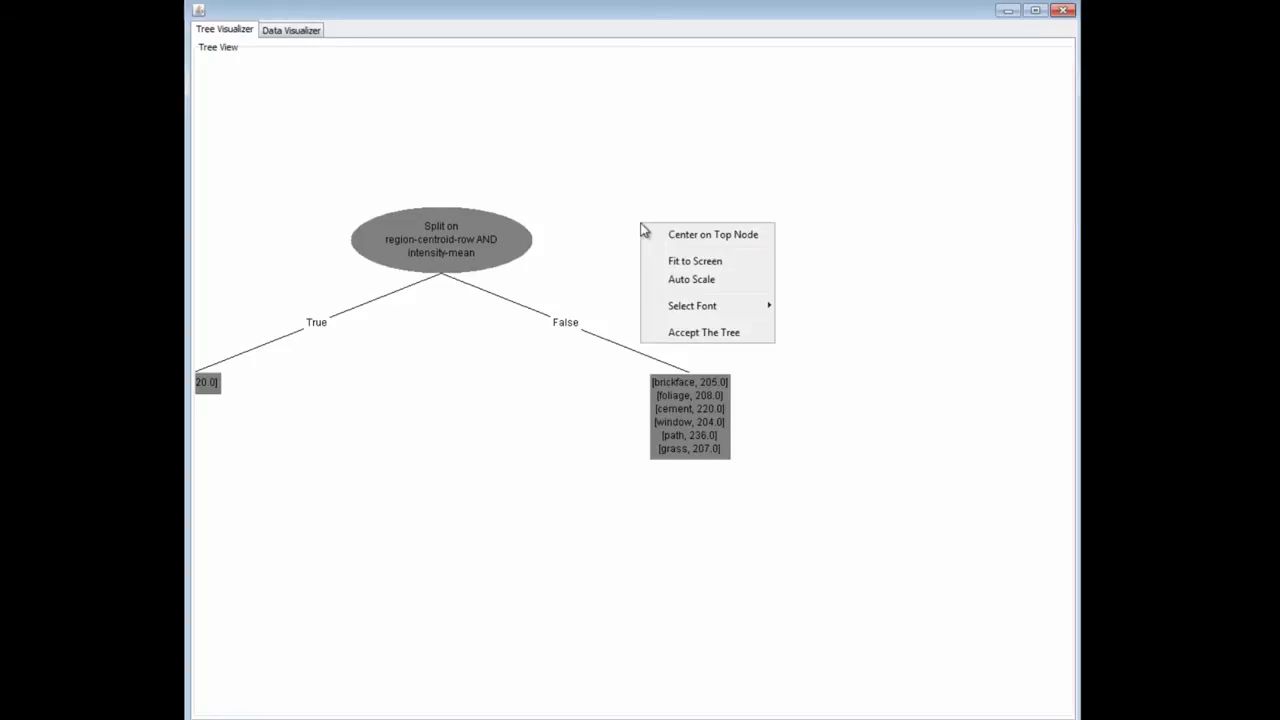
click(673, 261)
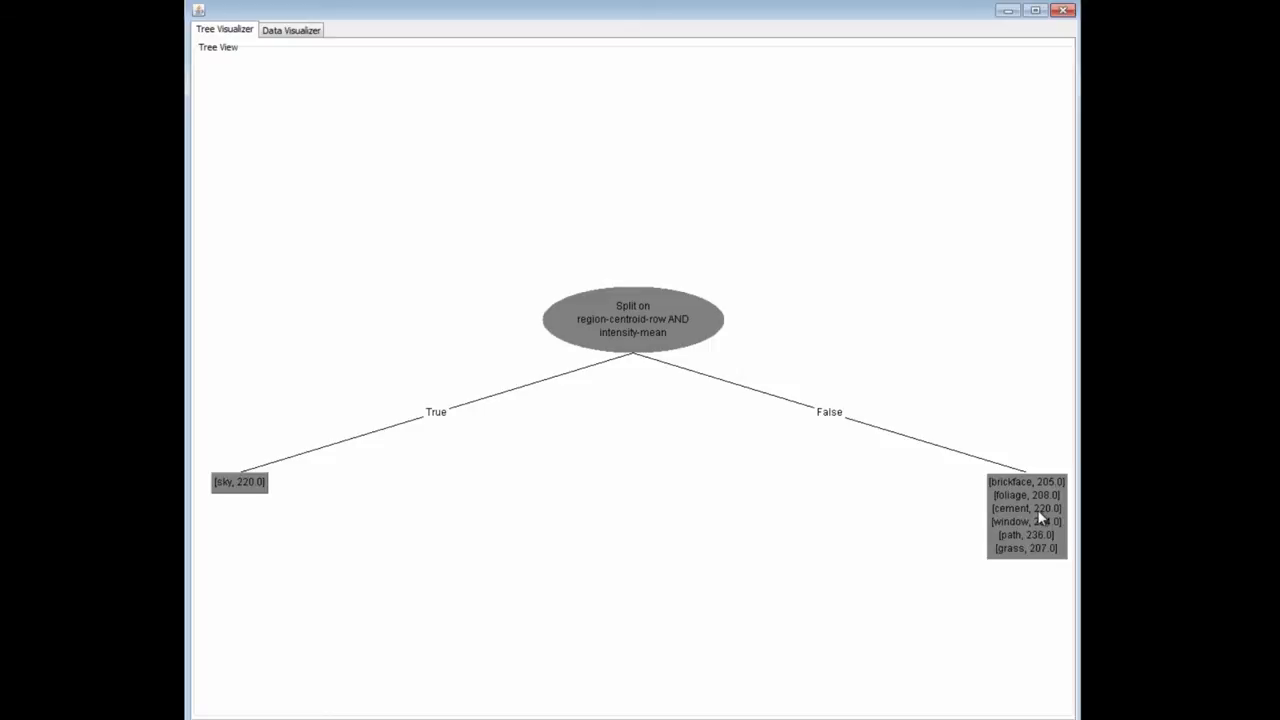
Enclose the magenta path instances in a Rectangle selection, submit it as a split, and view the resulting tree
click(313, 31)
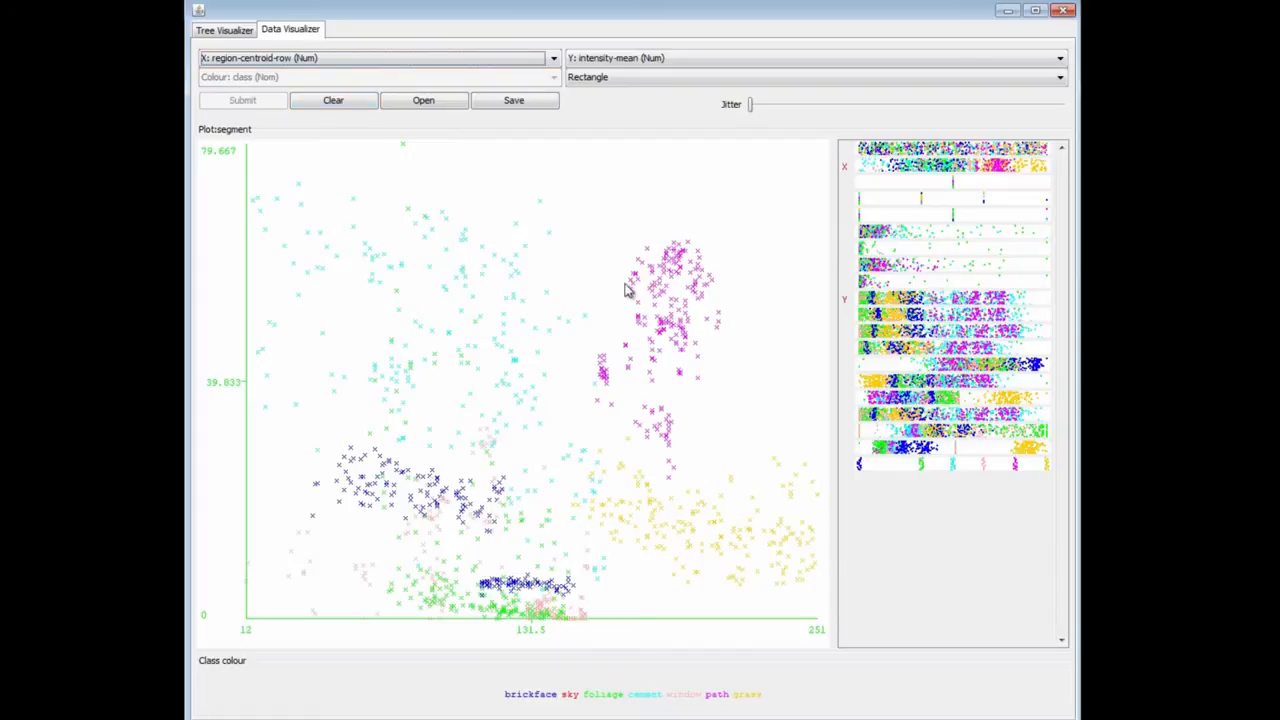
drag(591, 215, 828, 455)
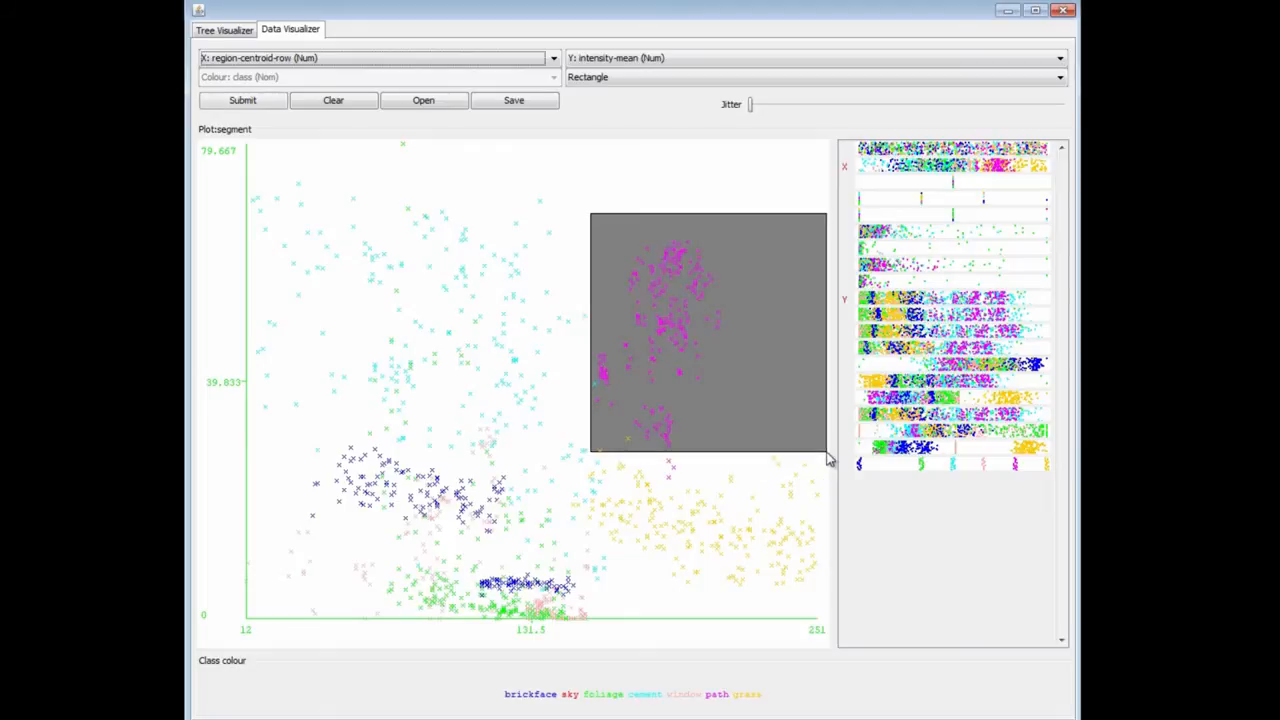
click(262, 102)
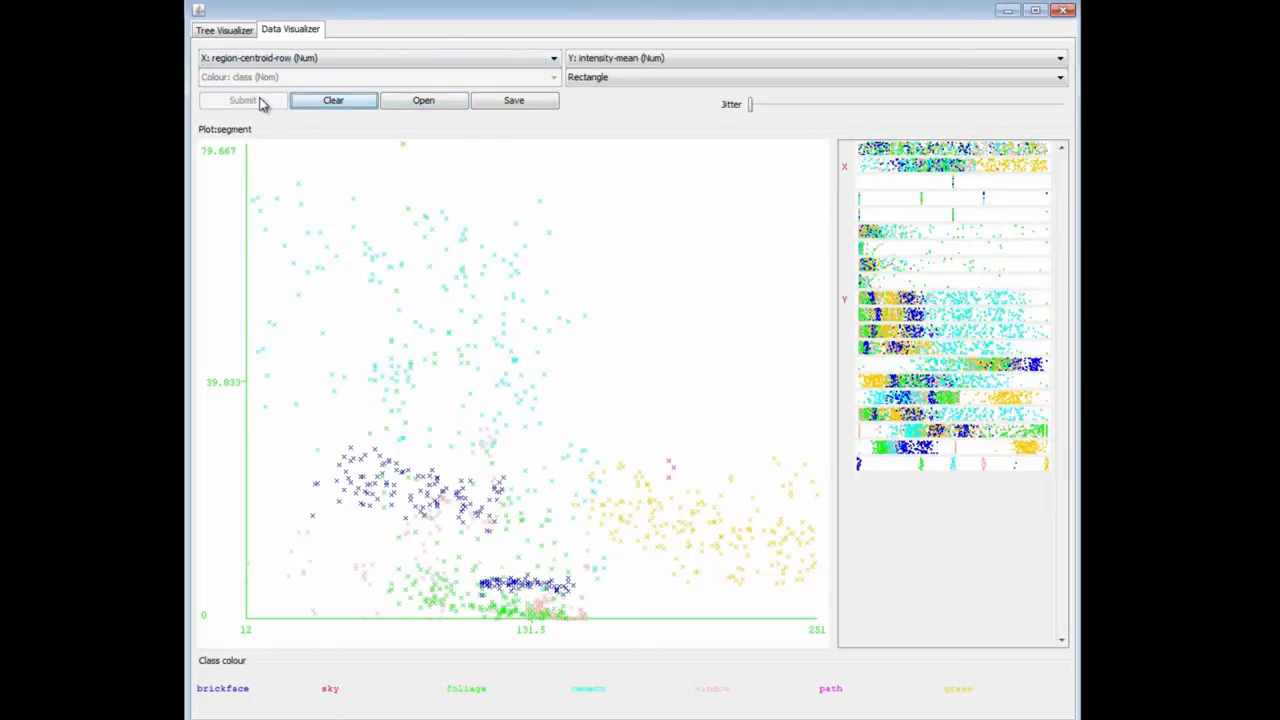
click(228, 31)
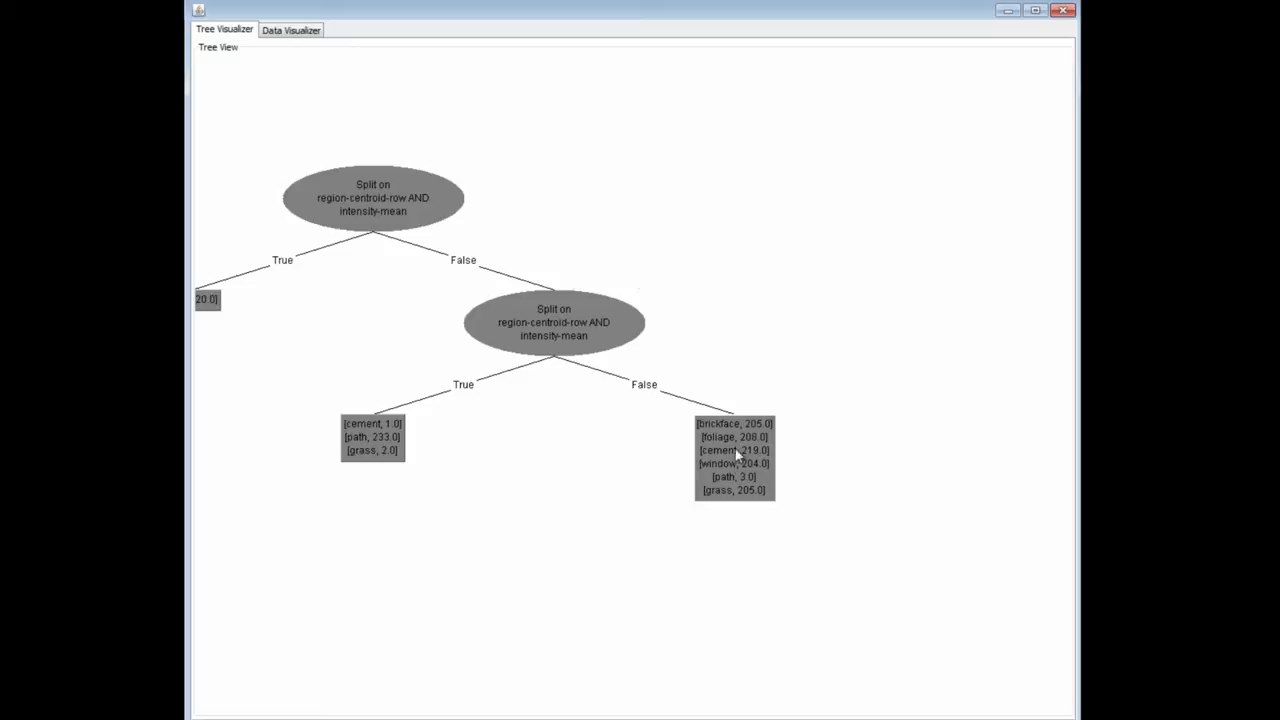
Split off the yellow grass instances with a Rectangle selection, and the cement instances in the plot's upper part with another
click(286, 31)
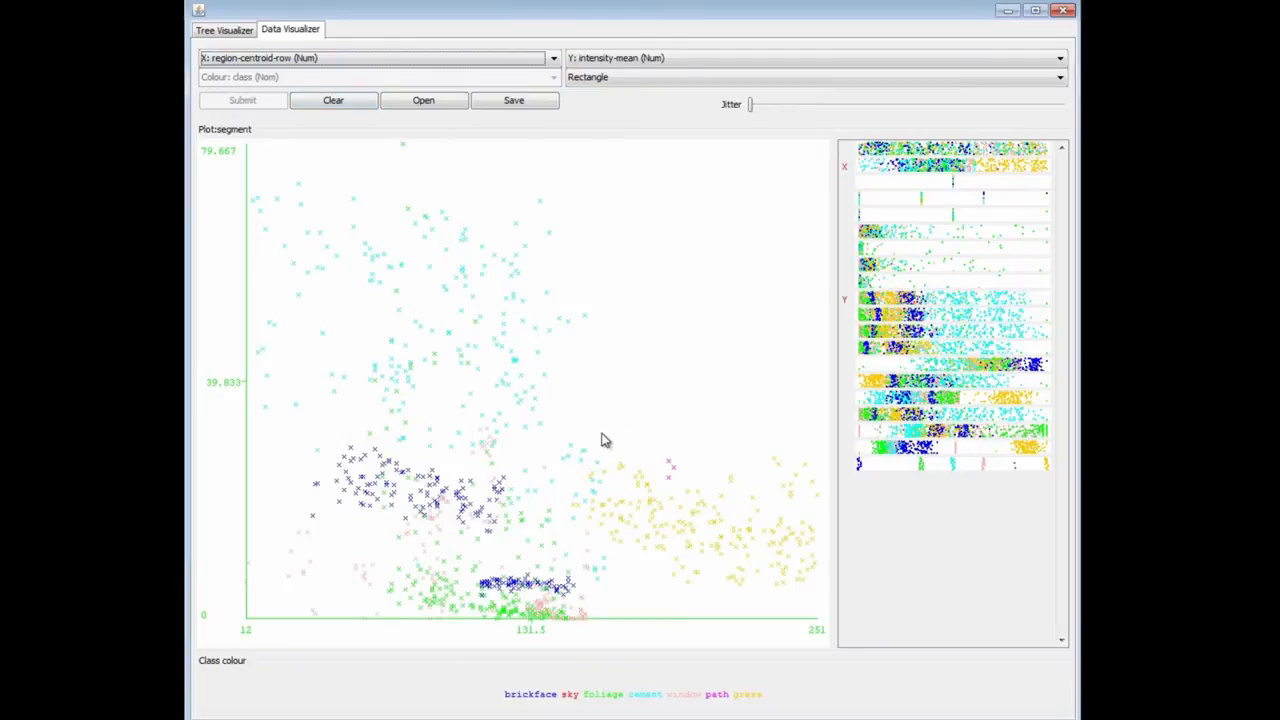
mouse_move(601, 433)
mouse_down()
mouse_move(675, 537)
mouse_move(830, 617)
mouse_up()
click(243, 101)
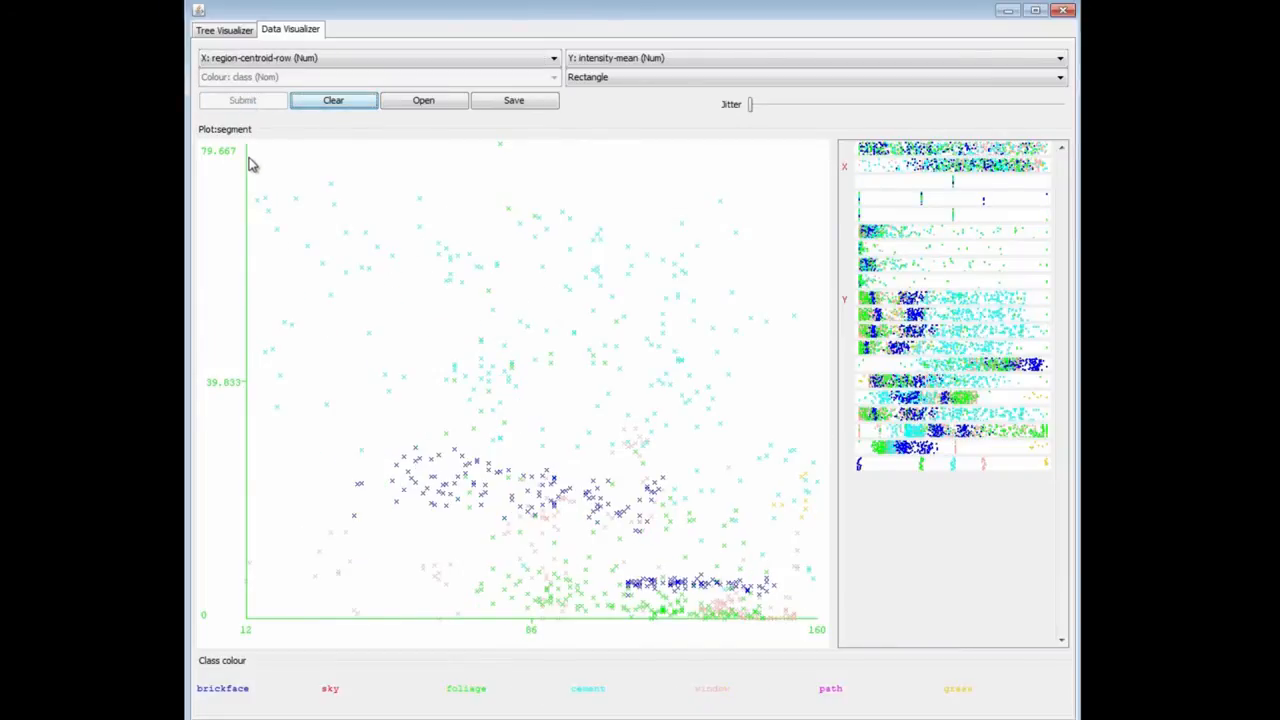
mouse_move(248, 142)
mouse_down()
mouse_move(617, 351)
mouse_move(709, 426)
mouse_move(826, 455)
mouse_up()
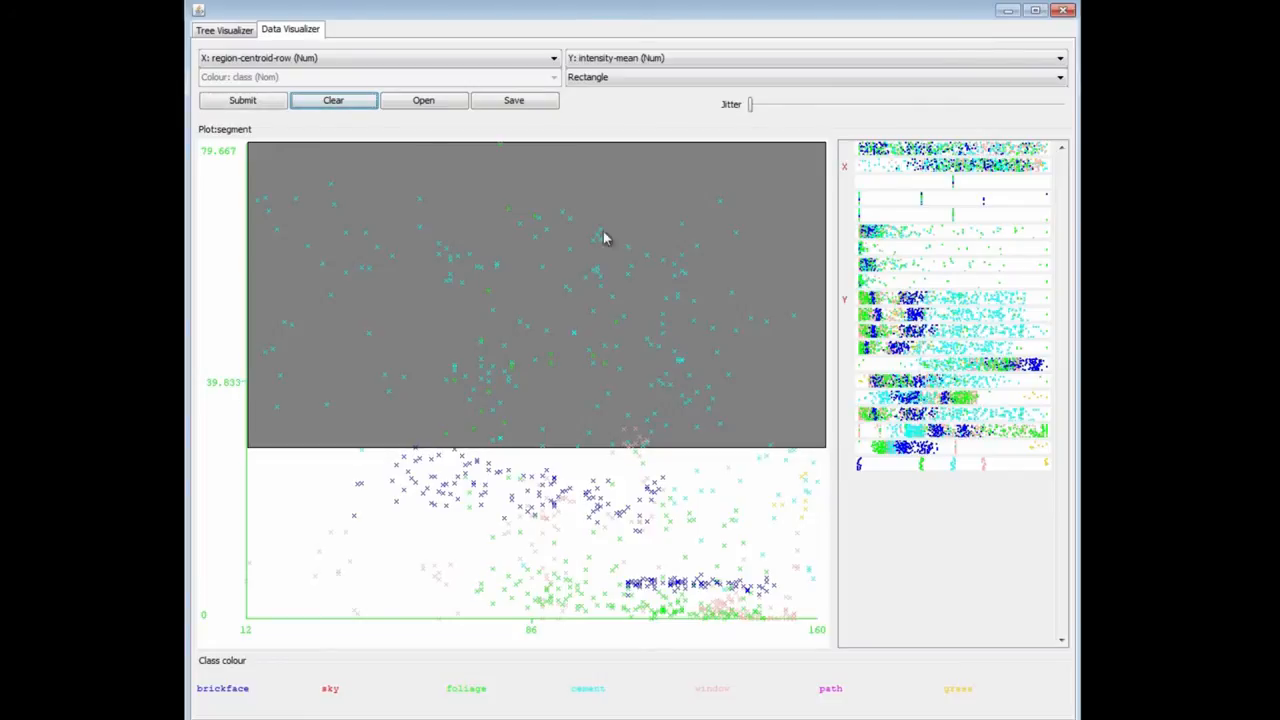
click(243, 101)
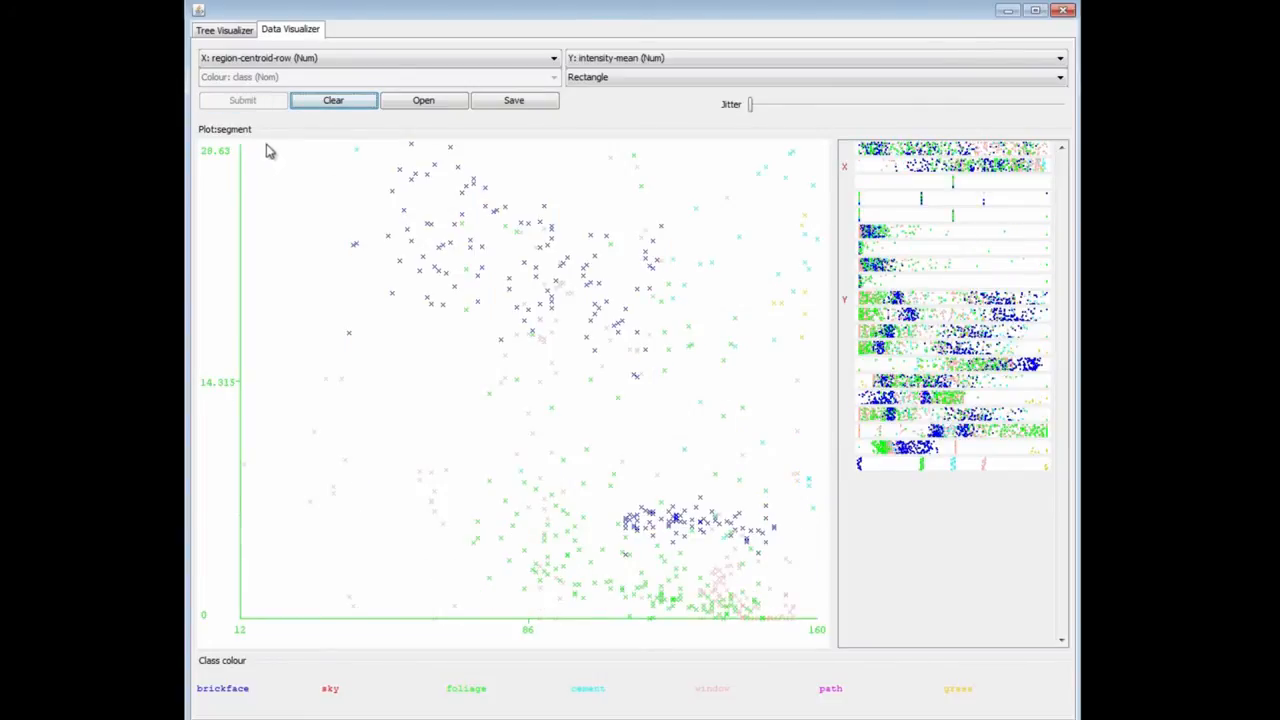
Split off the two blue brickface clusters on the plot with two separately submitted Rectangle selections
mouse_move(267, 142)
mouse_down()
mouse_move(306, 177)
mouse_move(664, 352)
mouse_move(680, 389)
mouse_up()
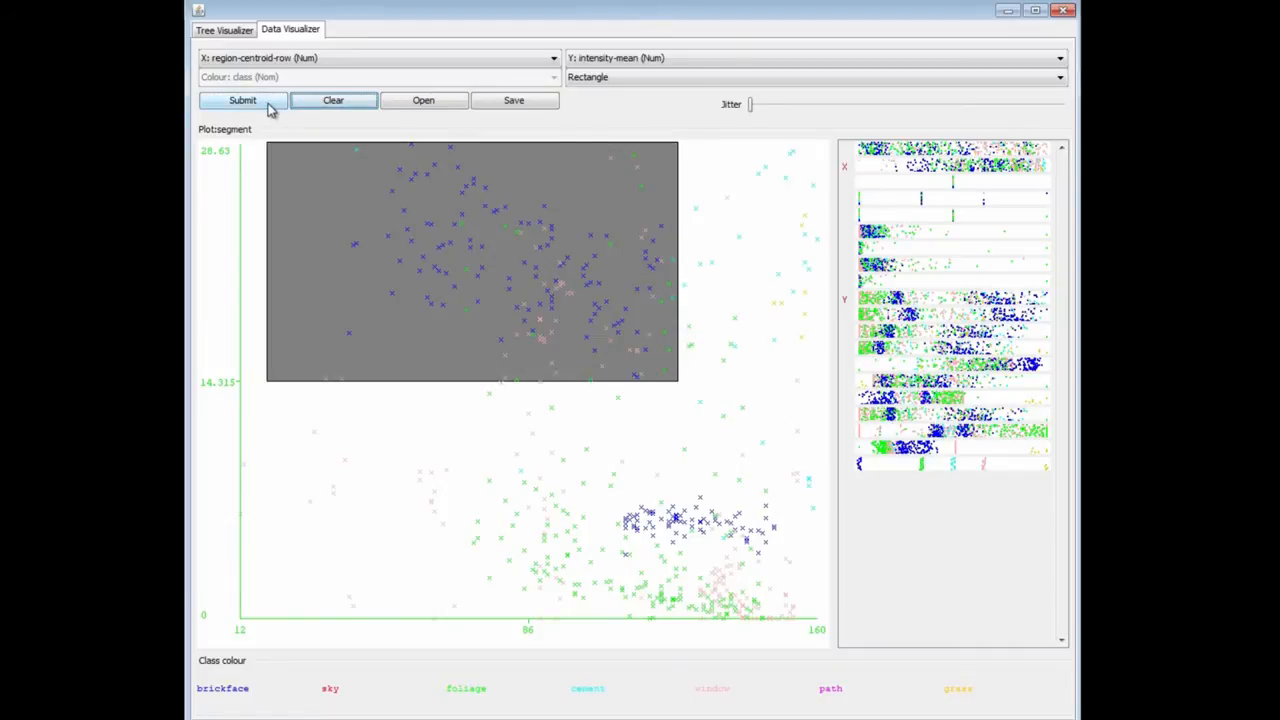
click(271, 104)
drag(615, 491, 799, 559)
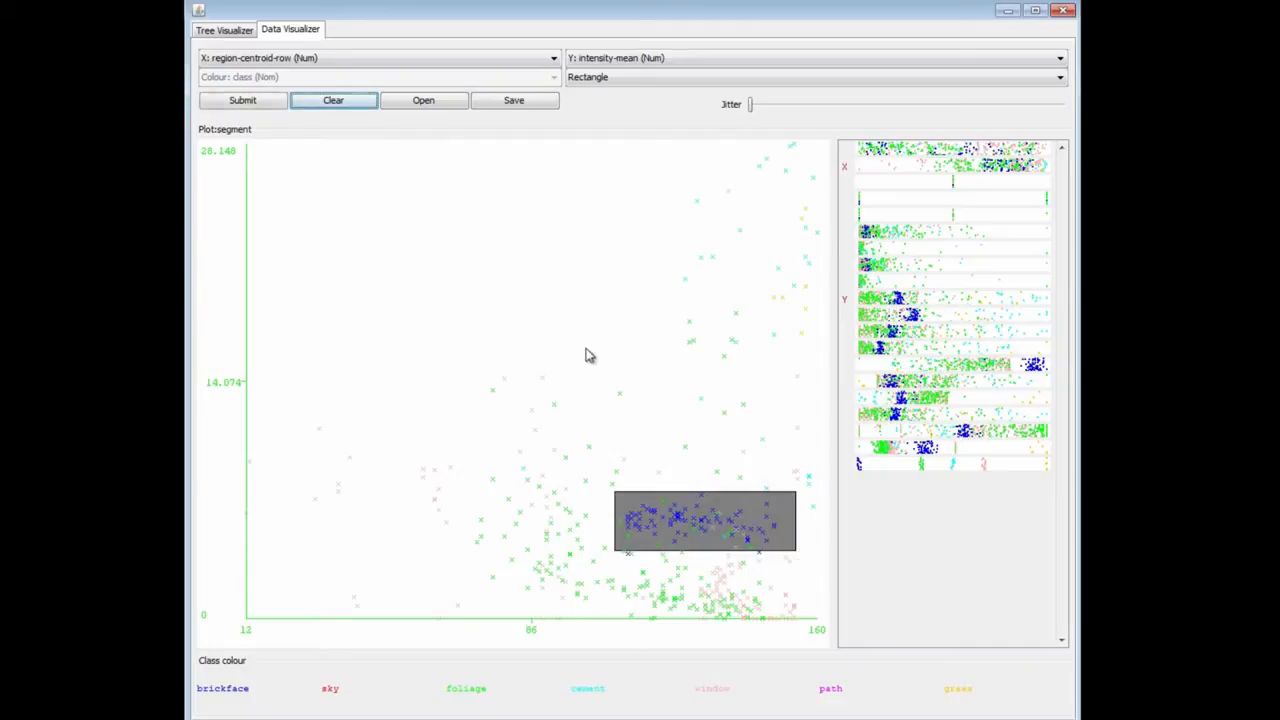
click(273, 104)
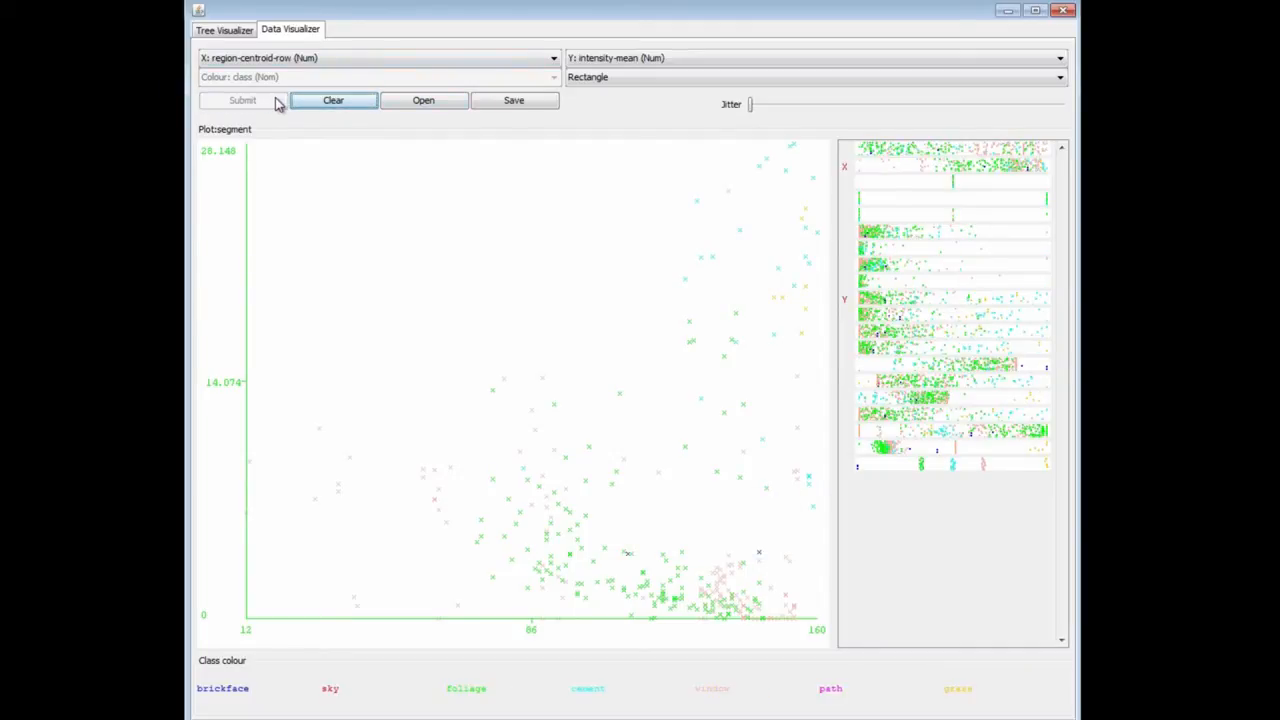
Try region-pixel-count and vedge-mean on the X axis, and settle on plotting rawred-mean on X against hedge-mean on Y
click(553, 60)
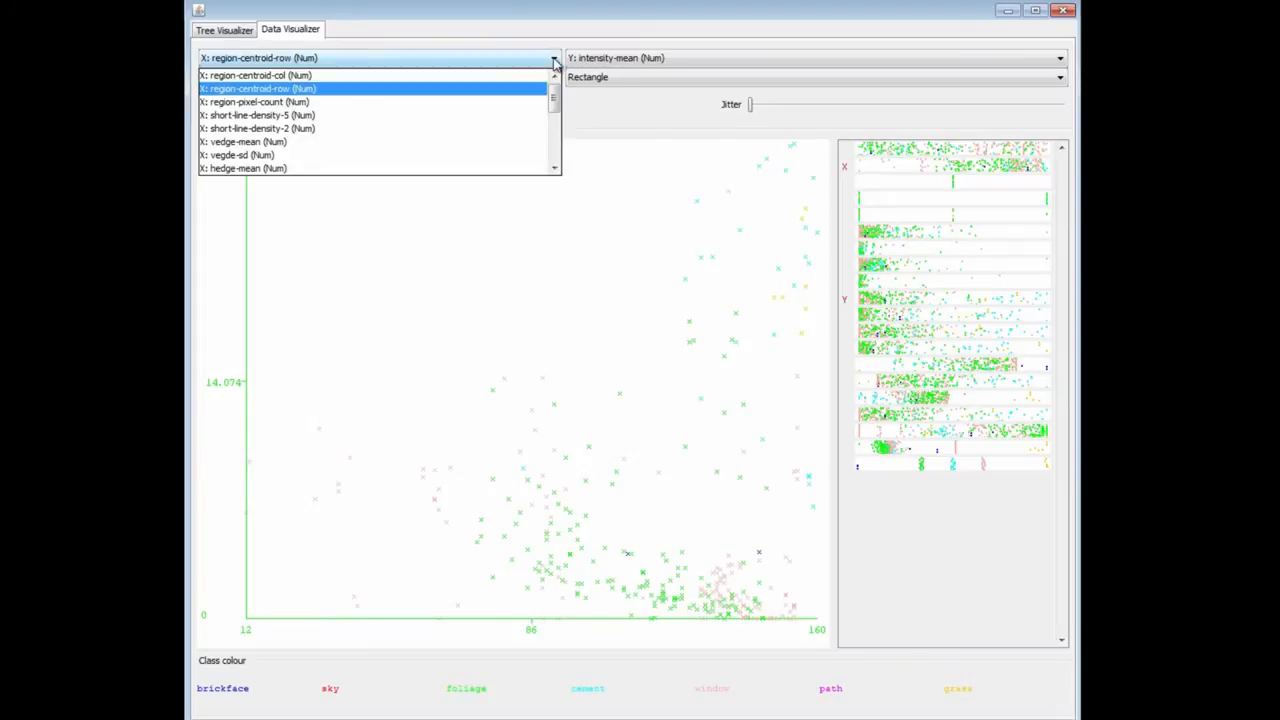
click(510, 104)
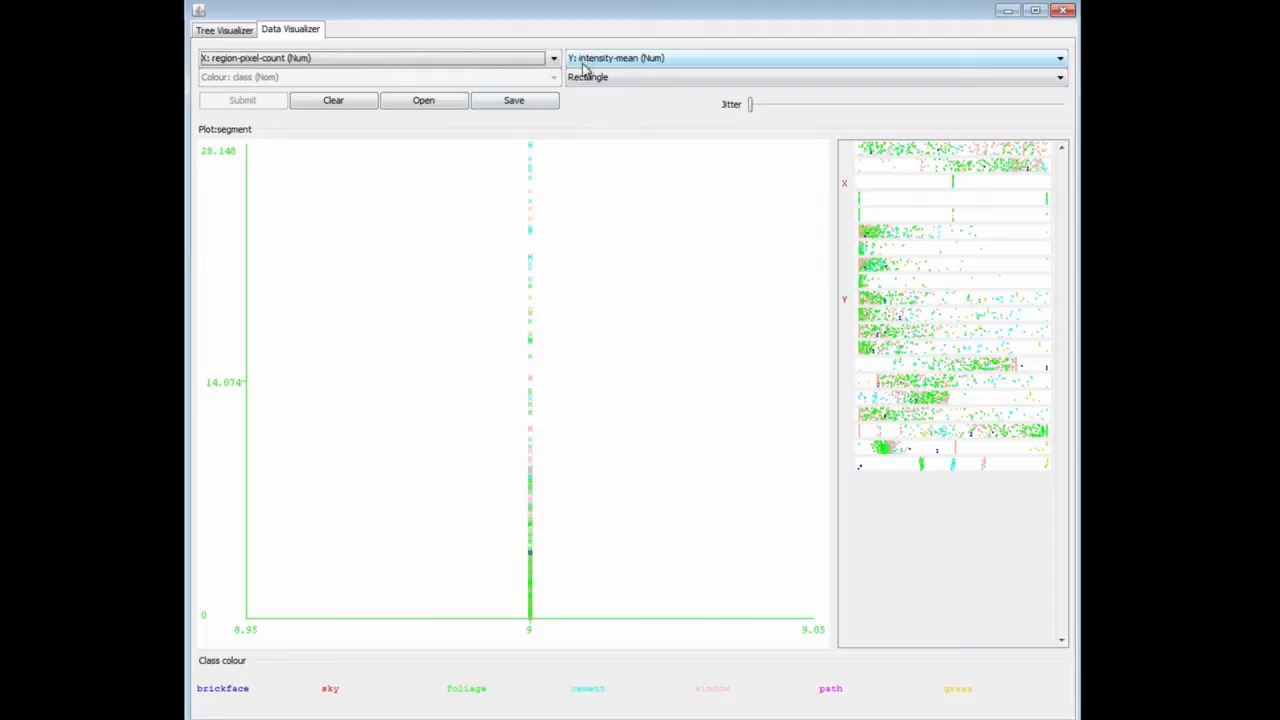
click(870, 240)
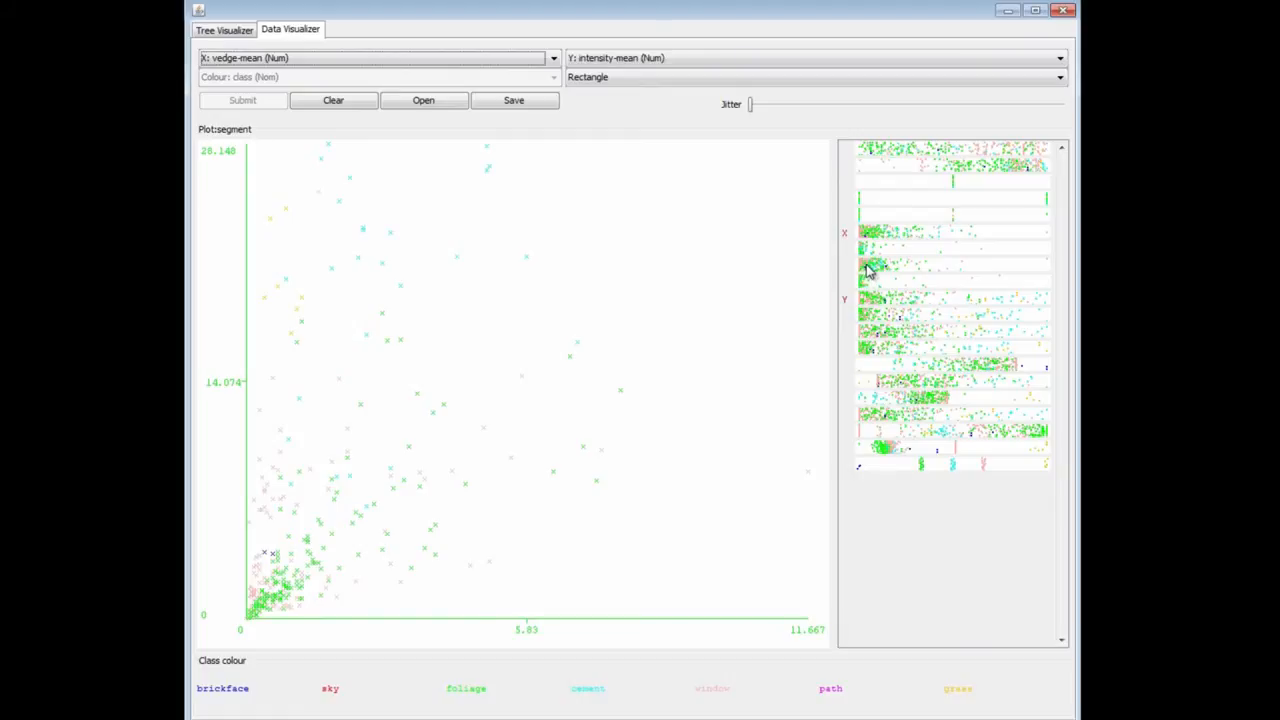
right_click(868, 270)
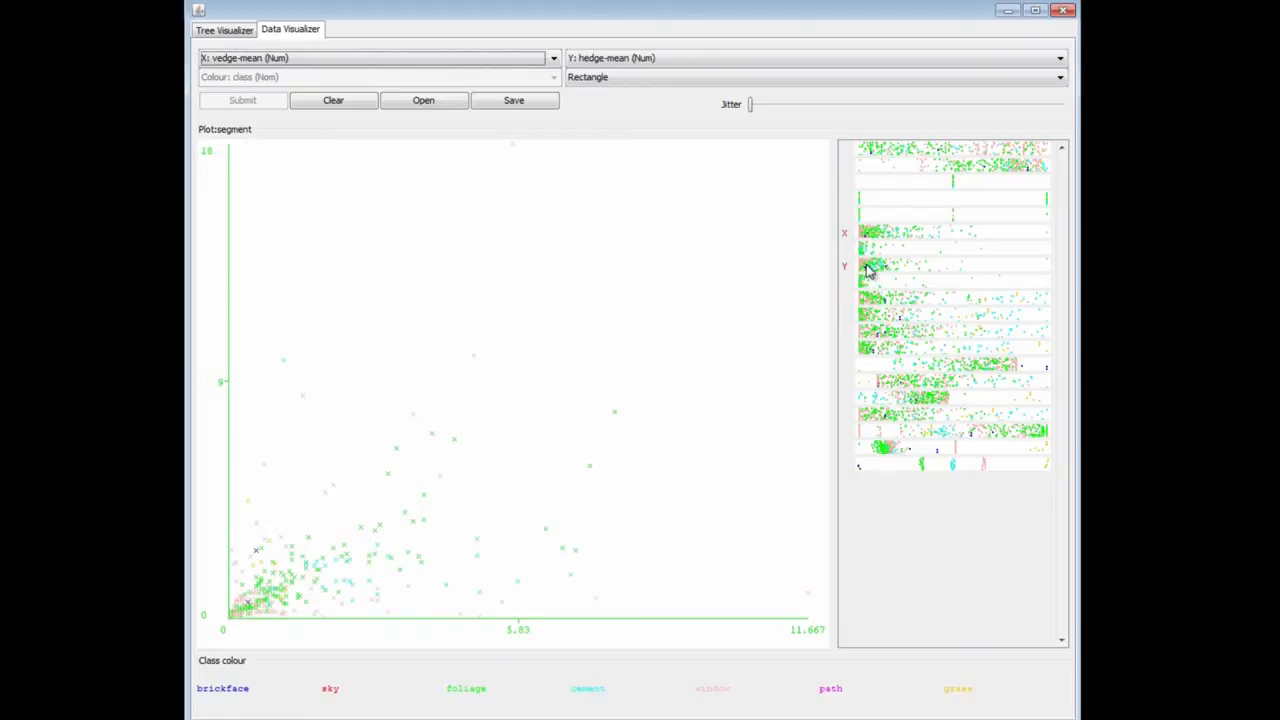
click(866, 318)
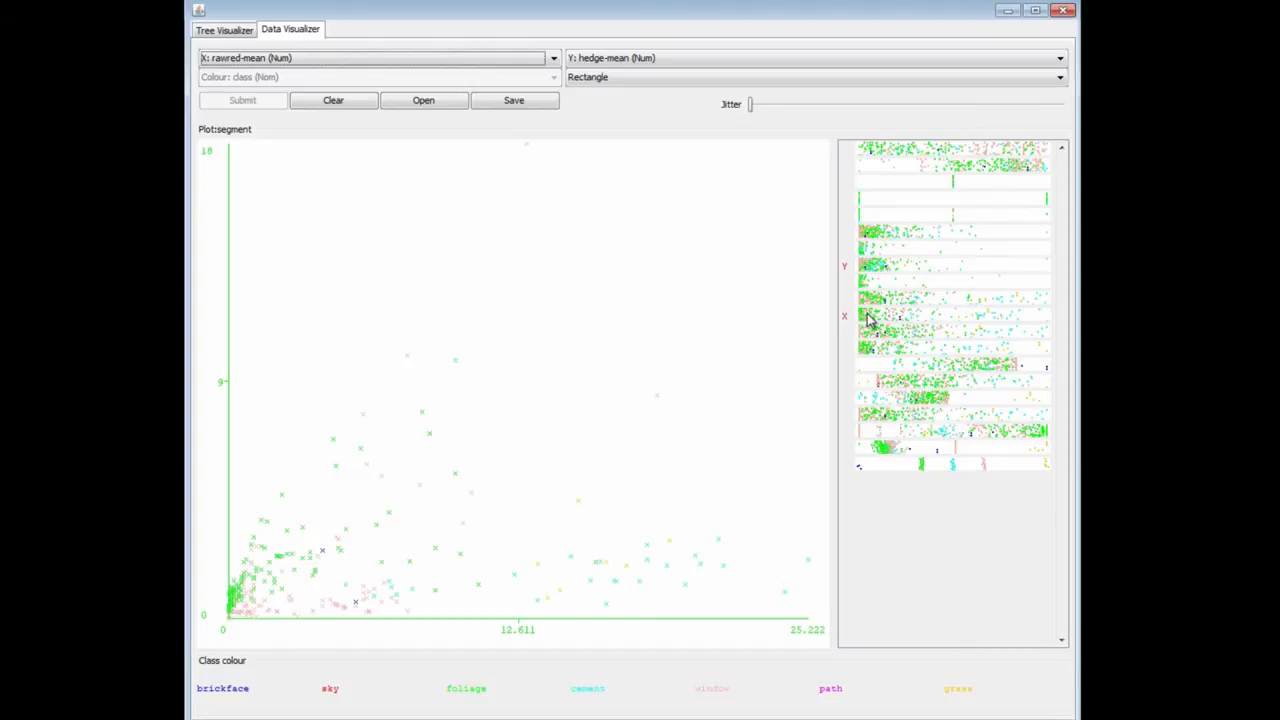
View the whole decision tree fitted to the screen and examine the class counts in its leaves
click(241, 32)
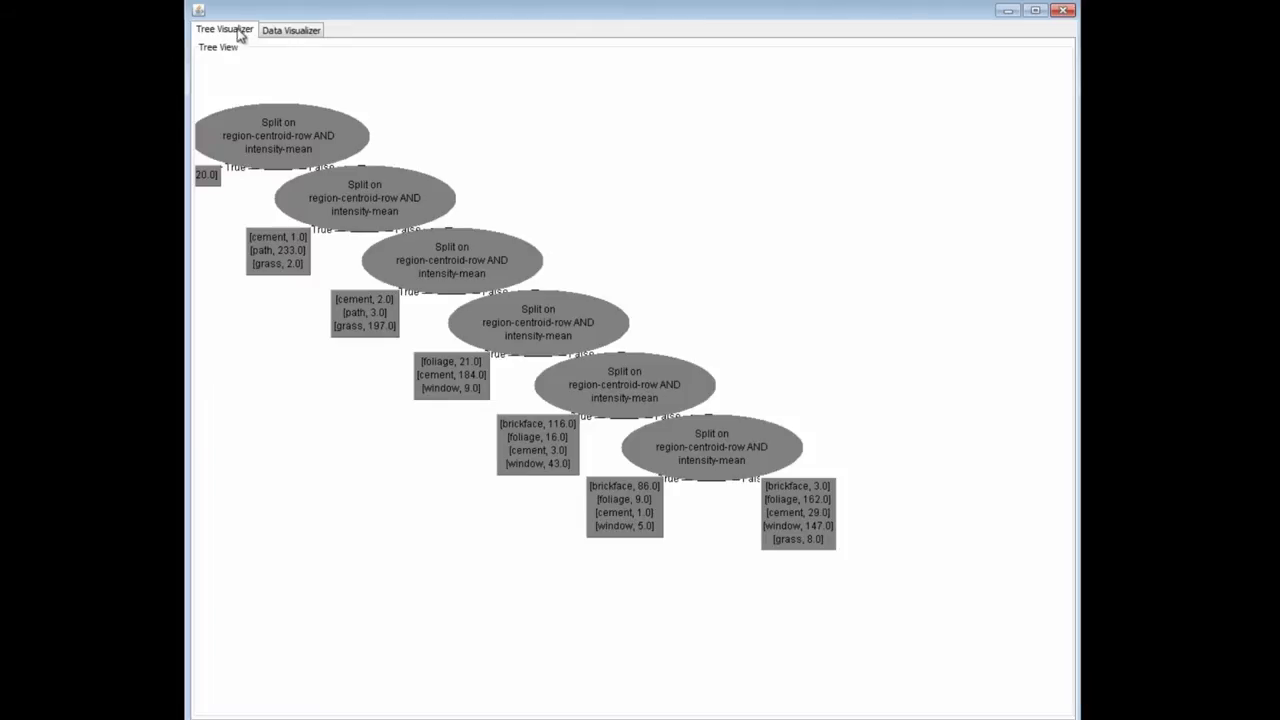
right_click(726, 230)
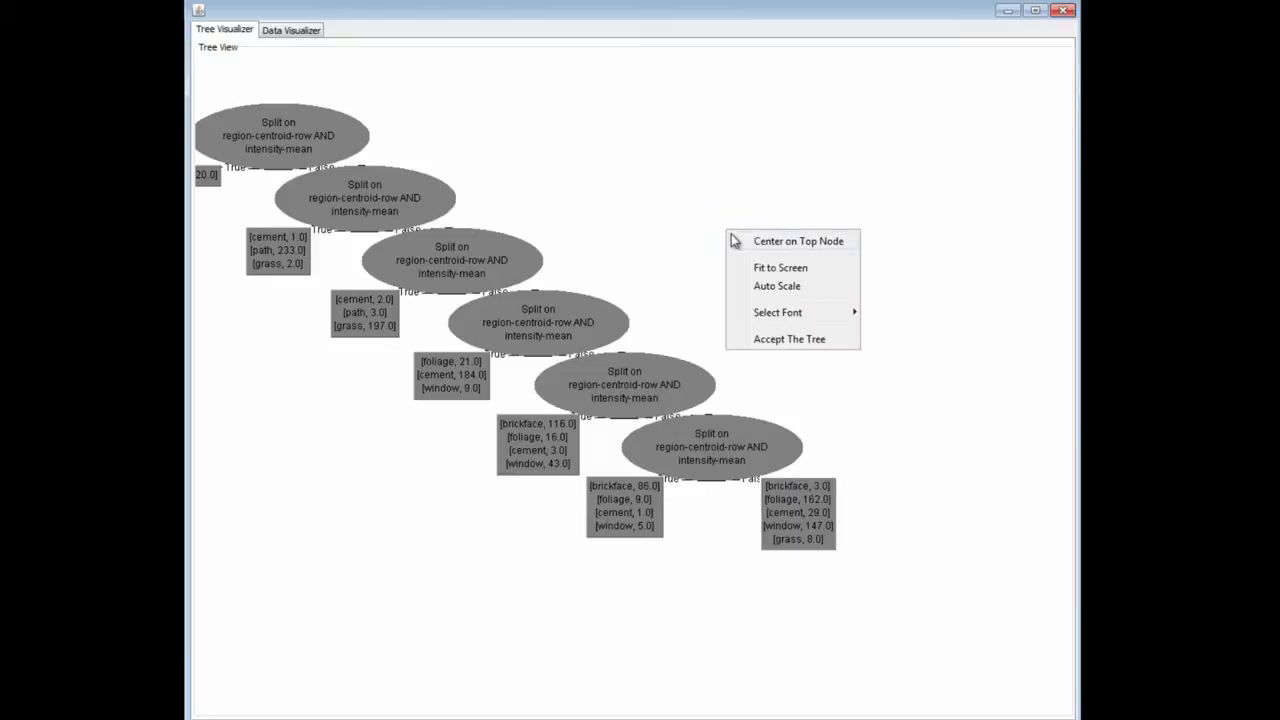
click(770, 268)
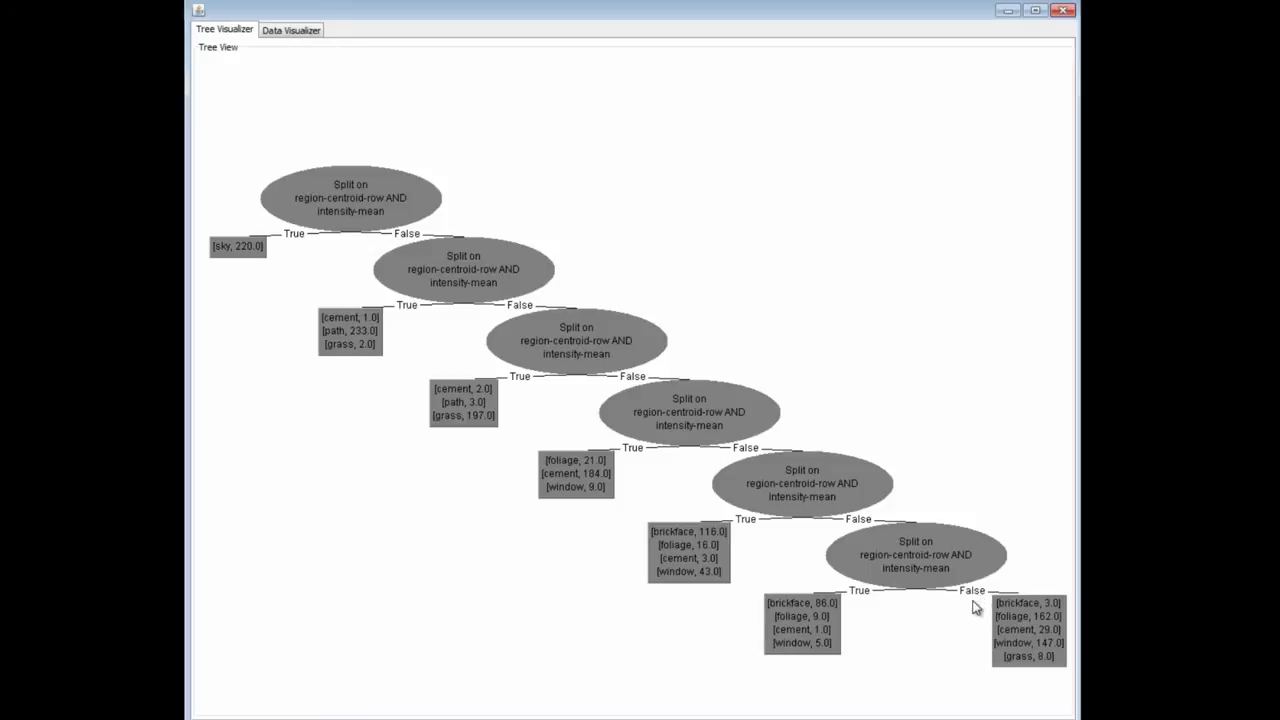
right_click(607, 154)
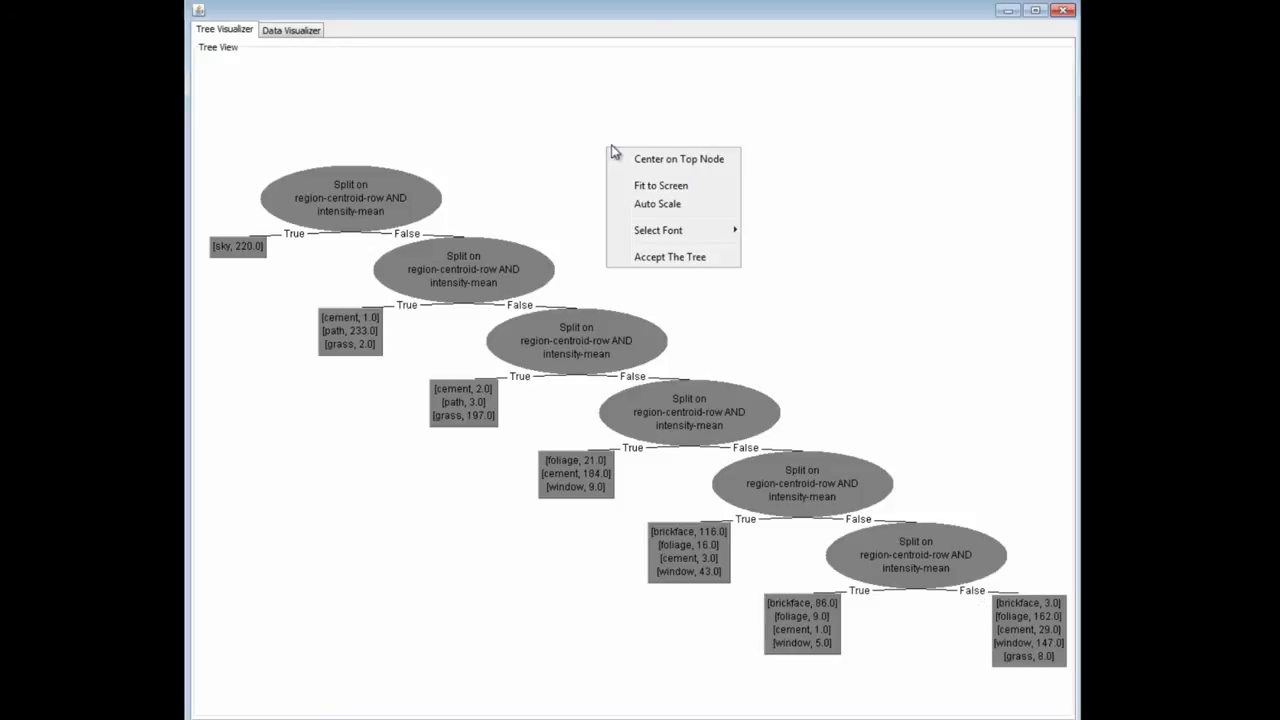
right_click(553, 184)
click(309, 34)
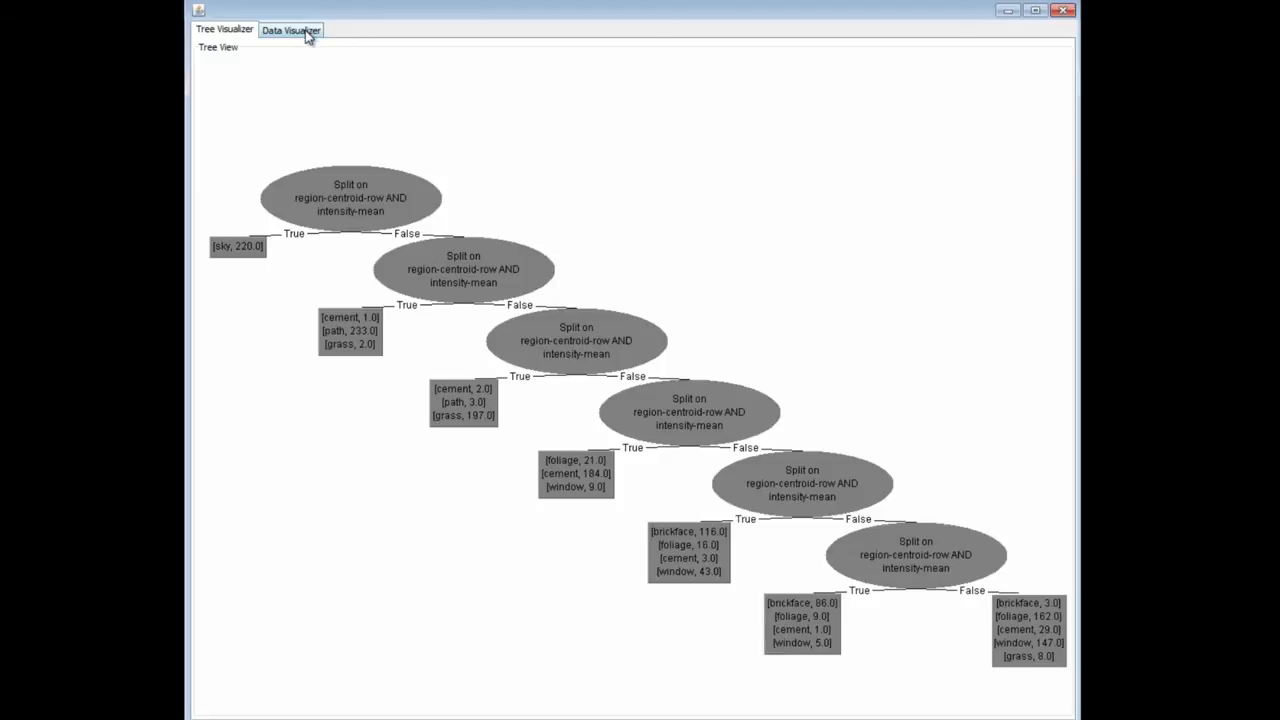
Outline a group of instances in the middle of the rawred-mean against hedge-mean plot with a closed four-cornered Polygon selection
click(309, 32)
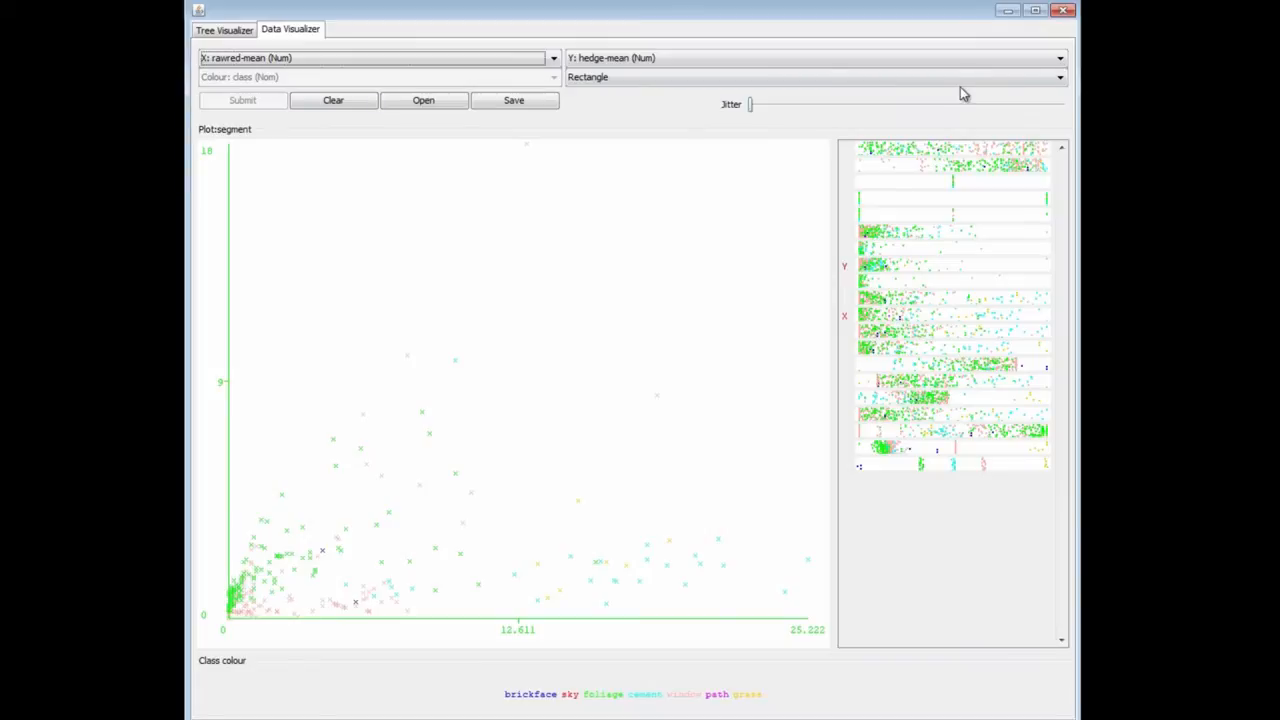
click(1058, 80)
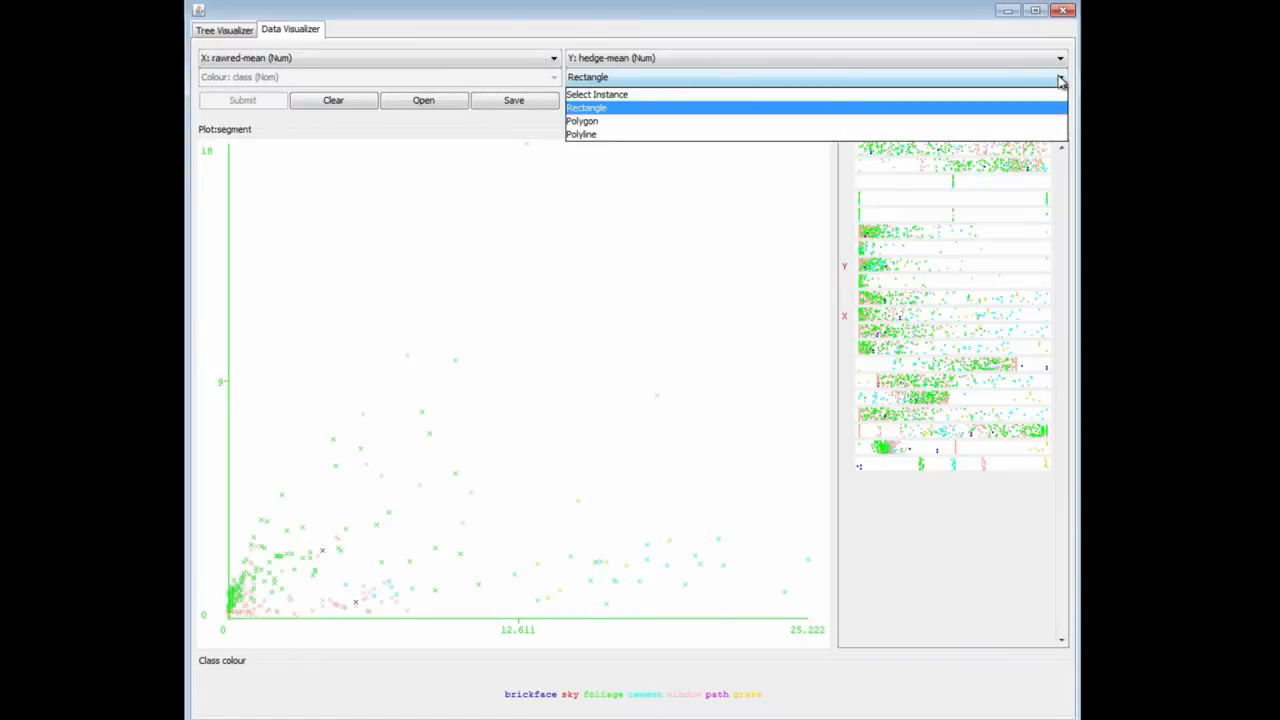
click(1018, 124)
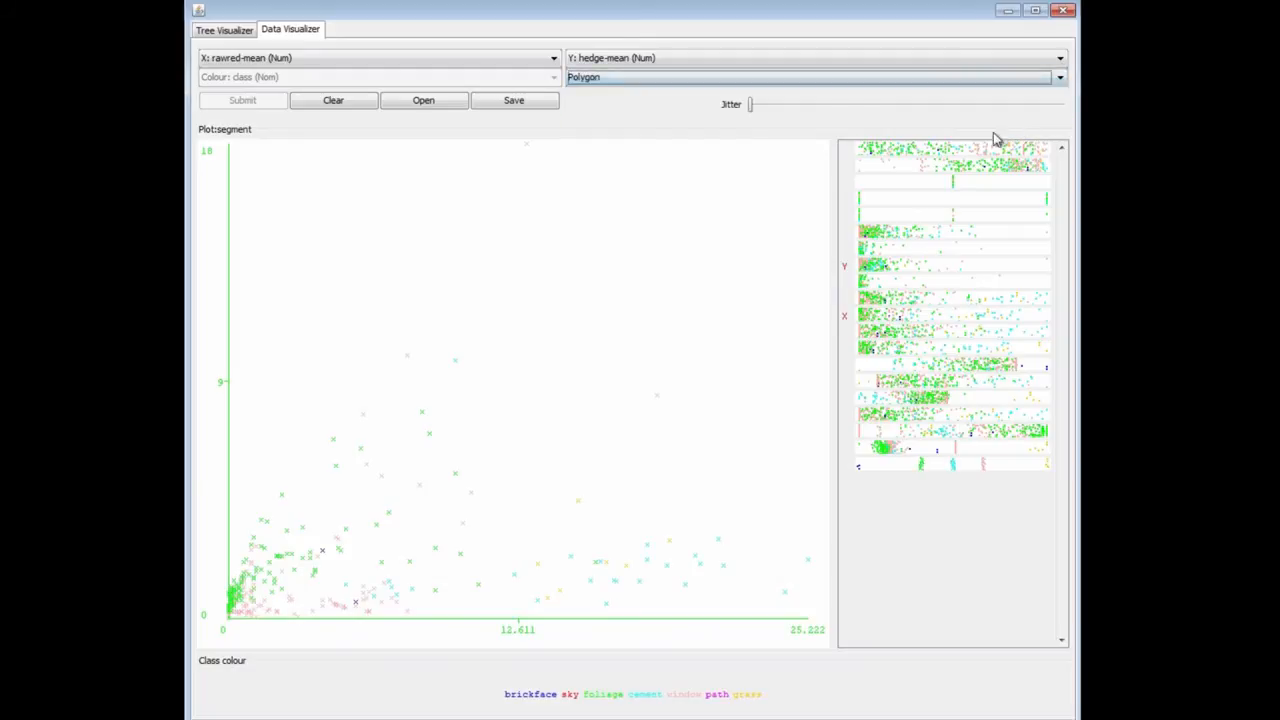
click(328, 322)
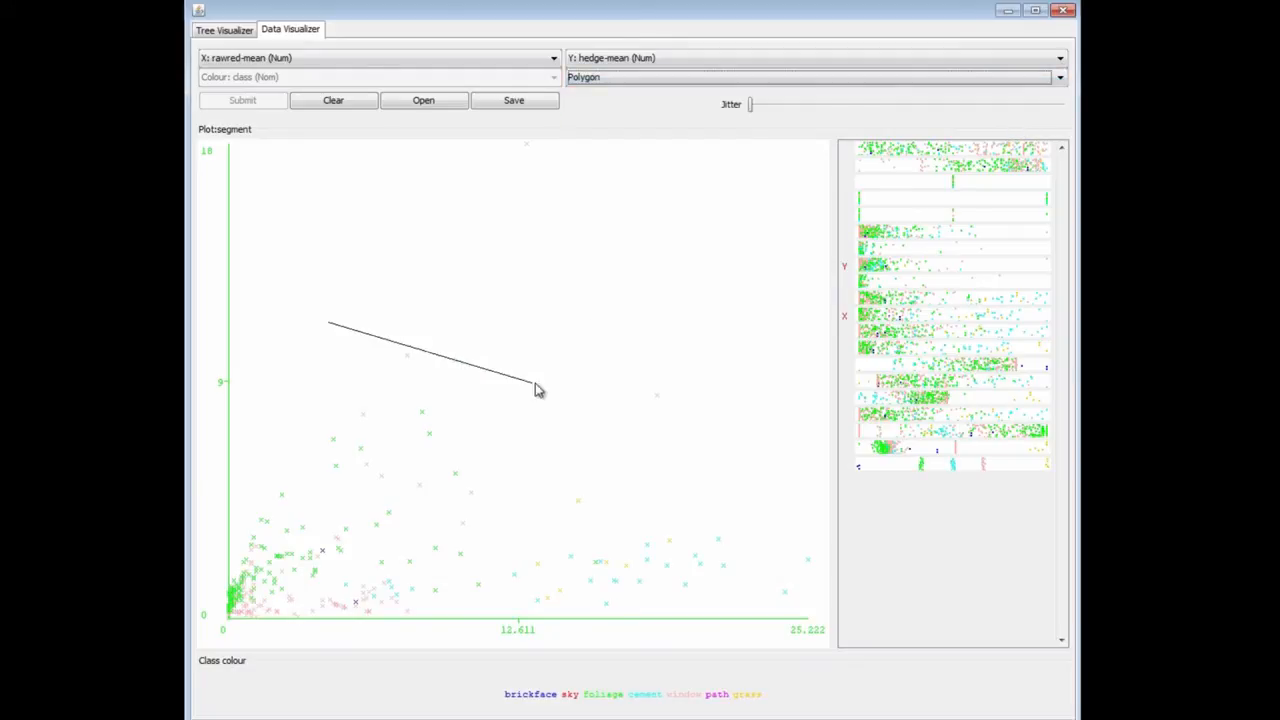
click(578, 396)
click(512, 517)
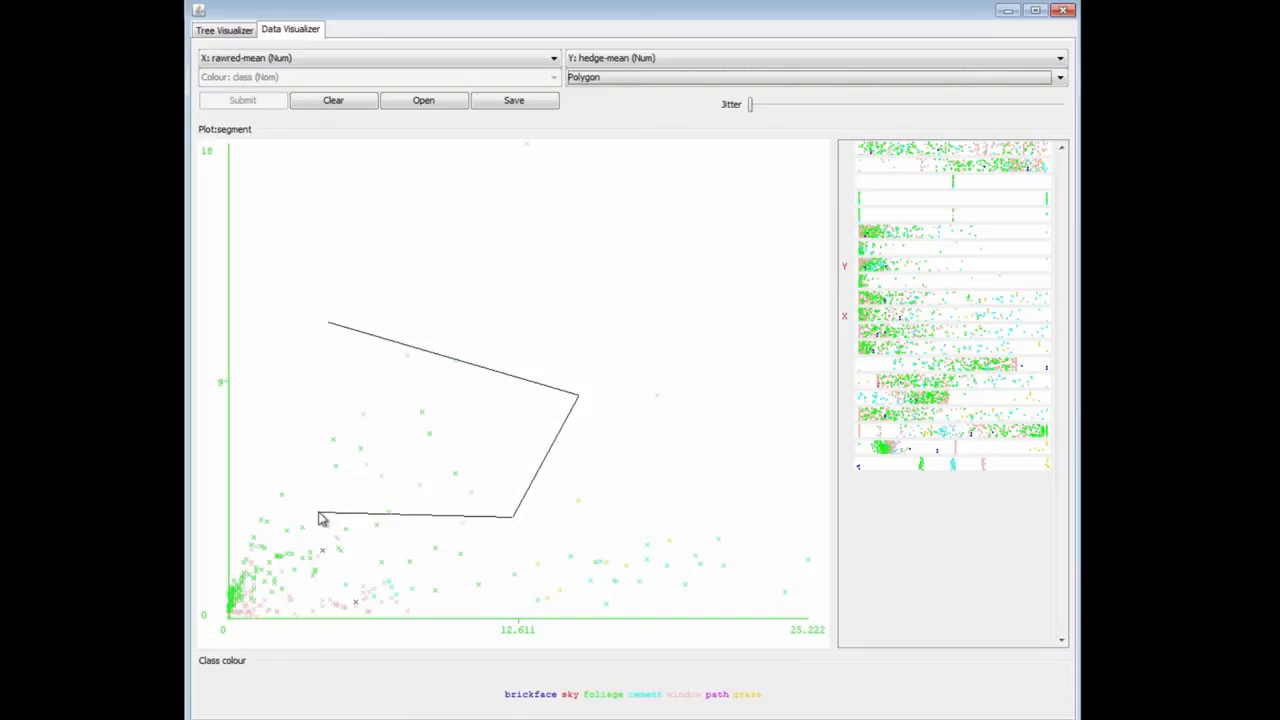
click(330, 517)
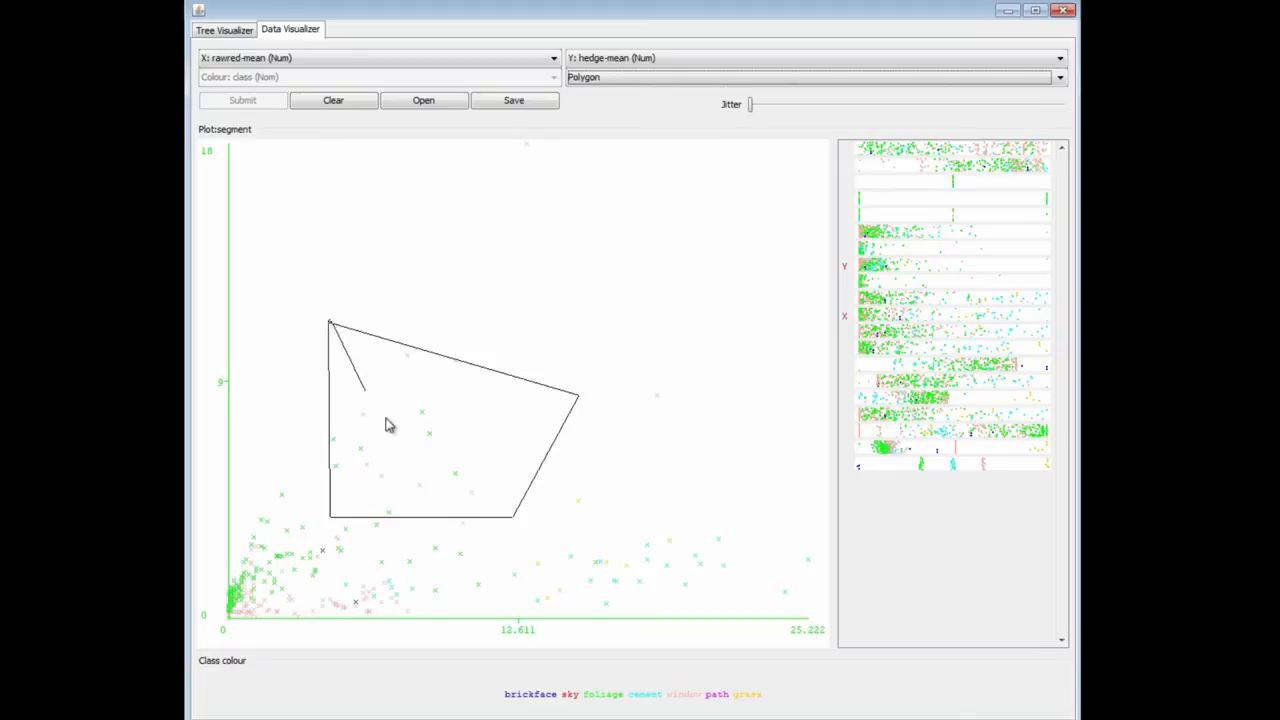
right_click(334, 330)
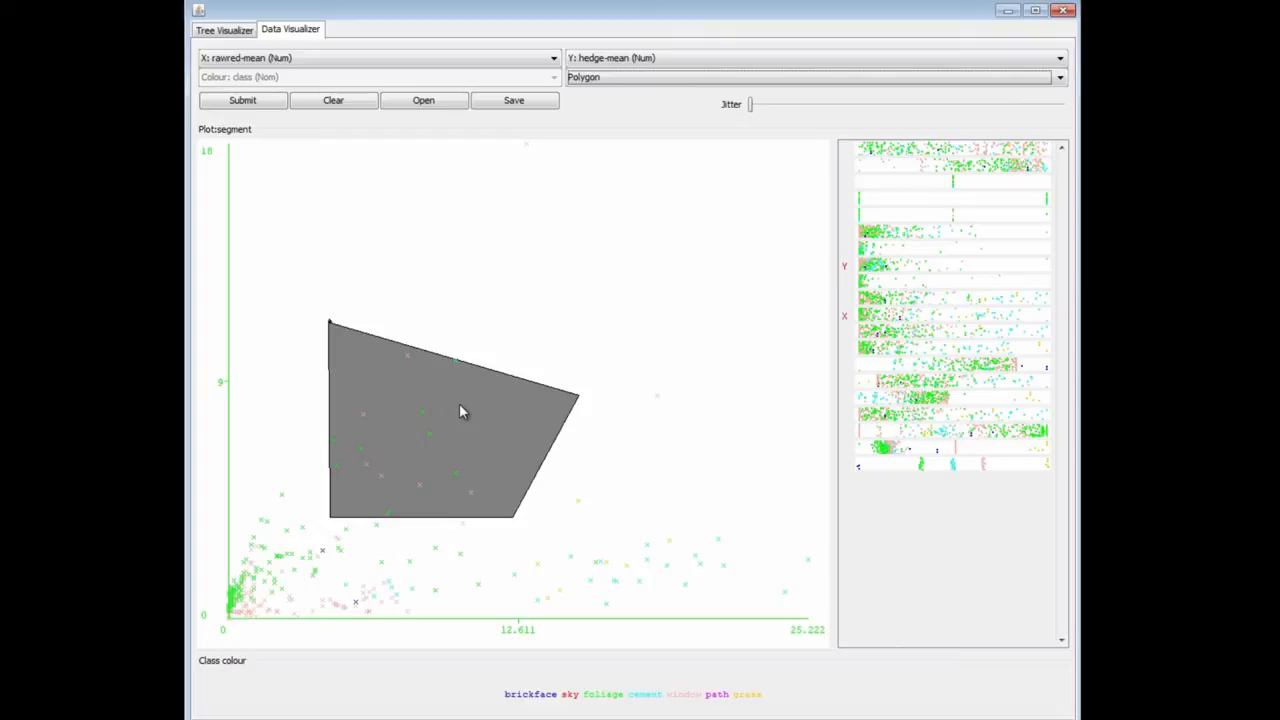
Accept the decision tree as it stands and examine the evaluation summary for the test set in the classifier output
click(225, 30)
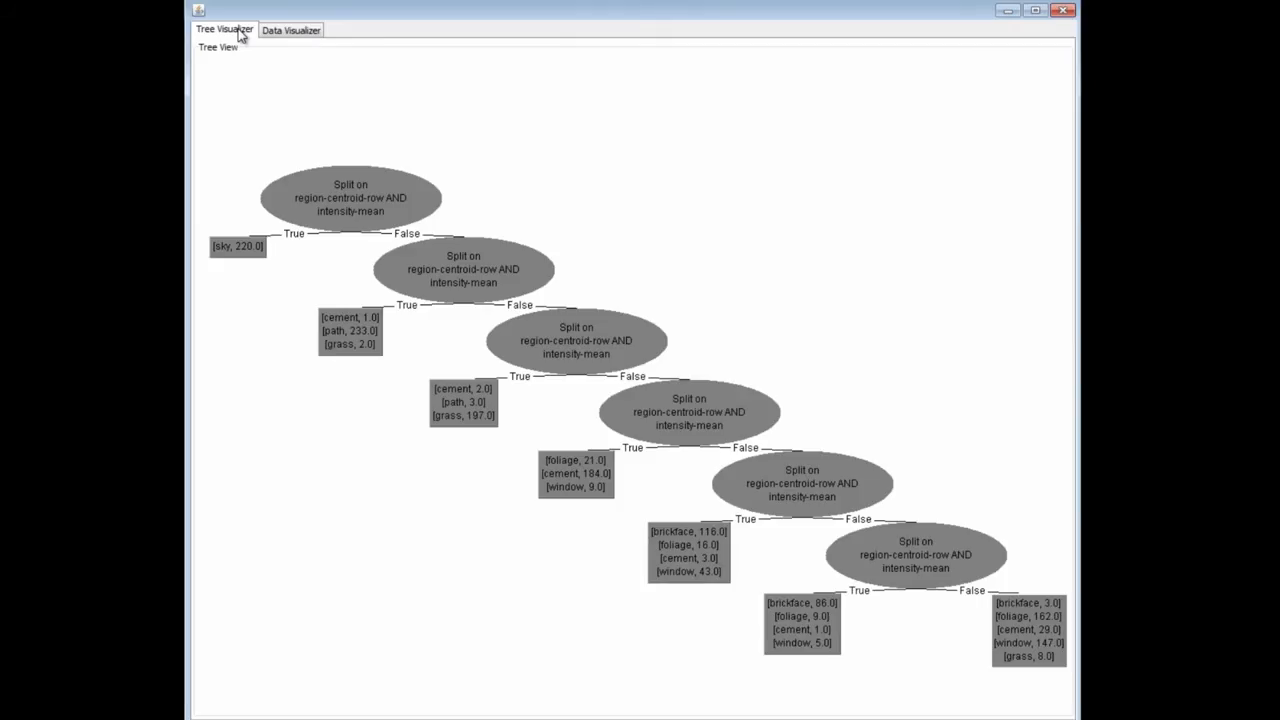
right_click(709, 170)
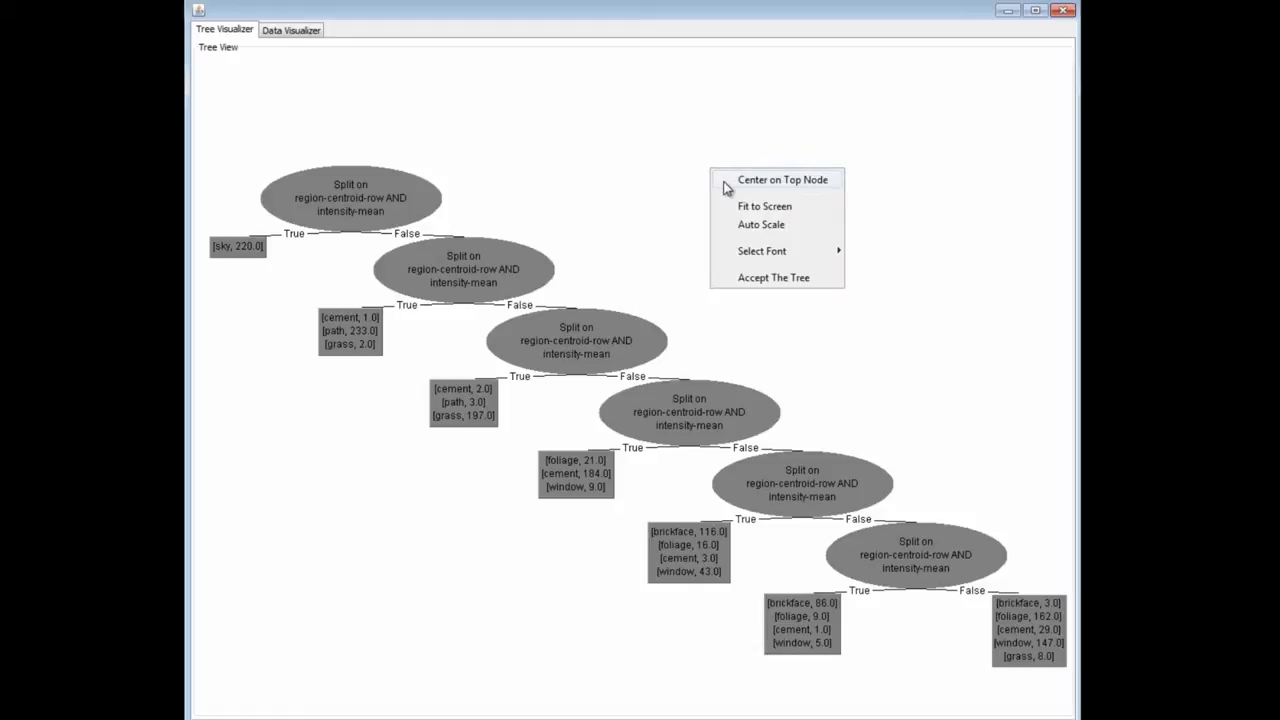
click(752, 278)
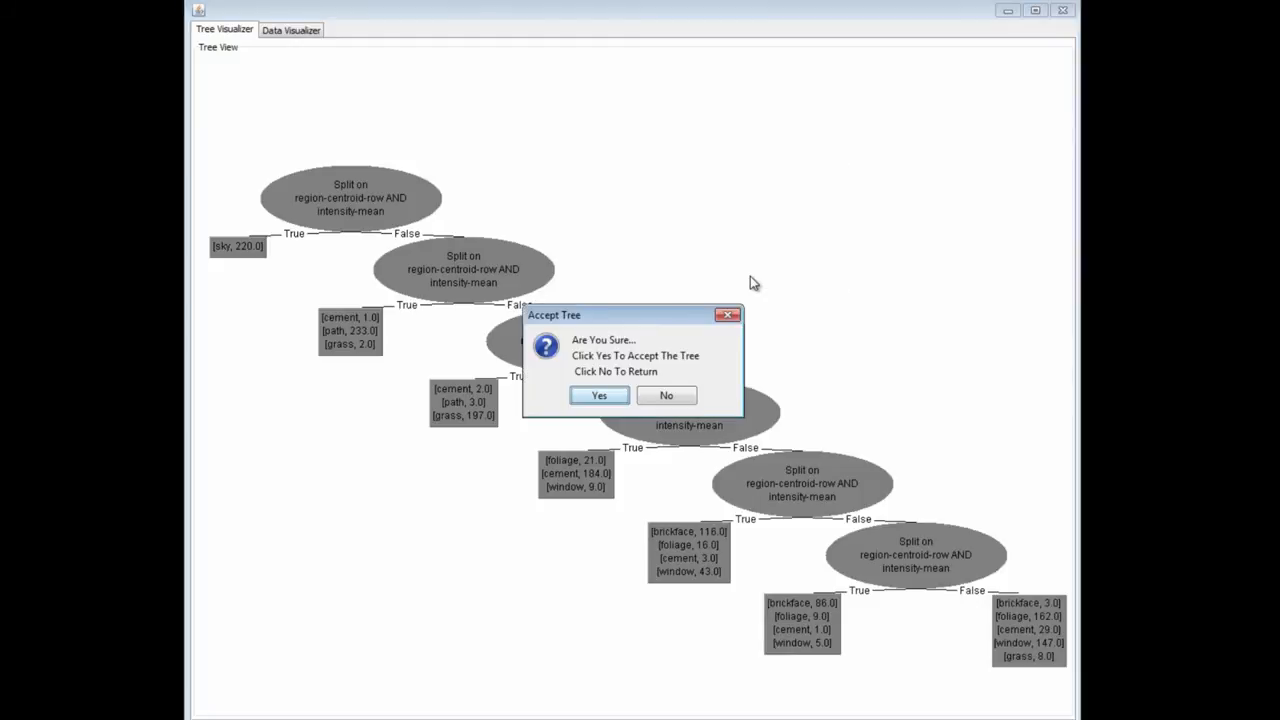
click(599, 395)
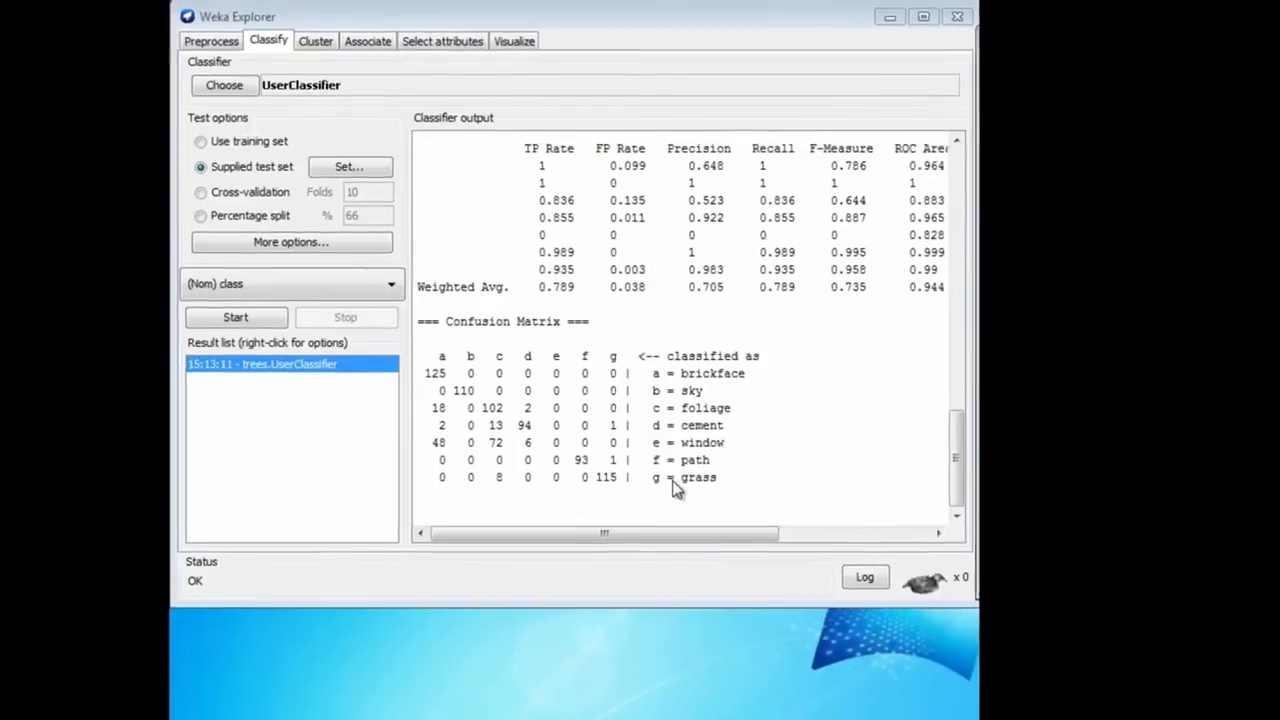
drag(1080, 528, 1086, 440)
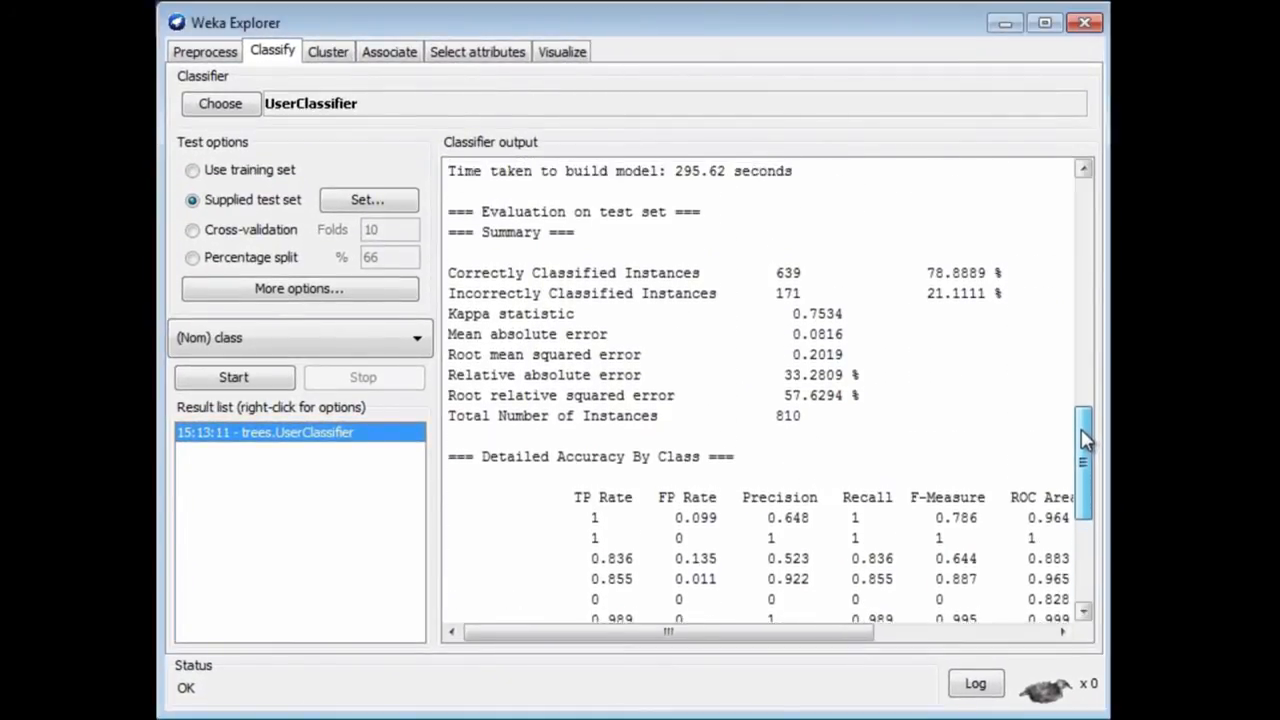